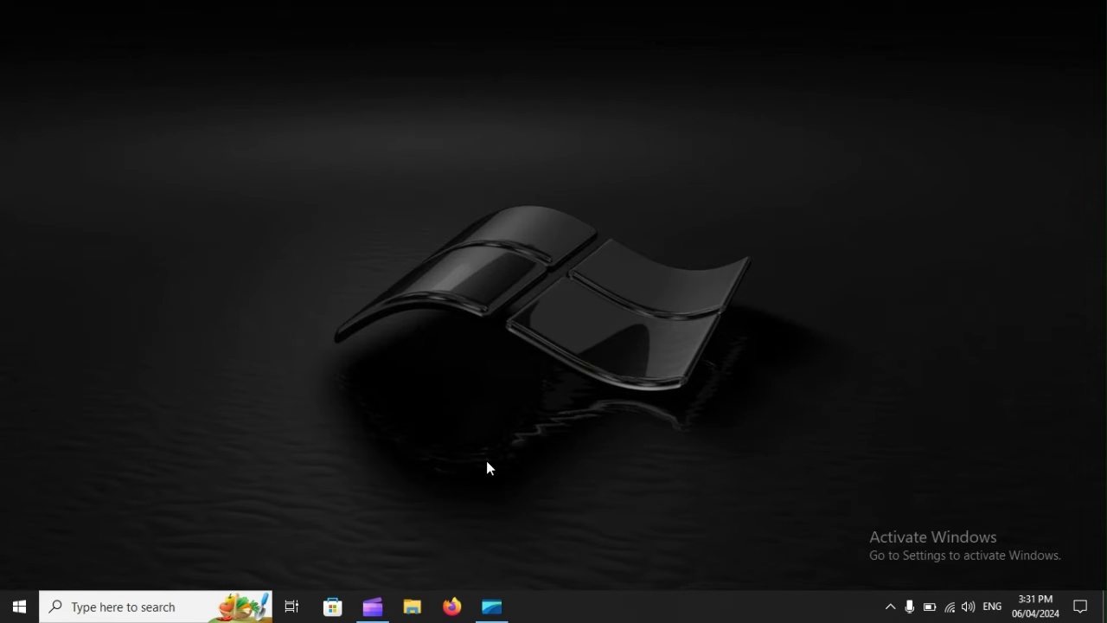
Search for 'settings' from the taskbar search box.
left_click(83, 609)
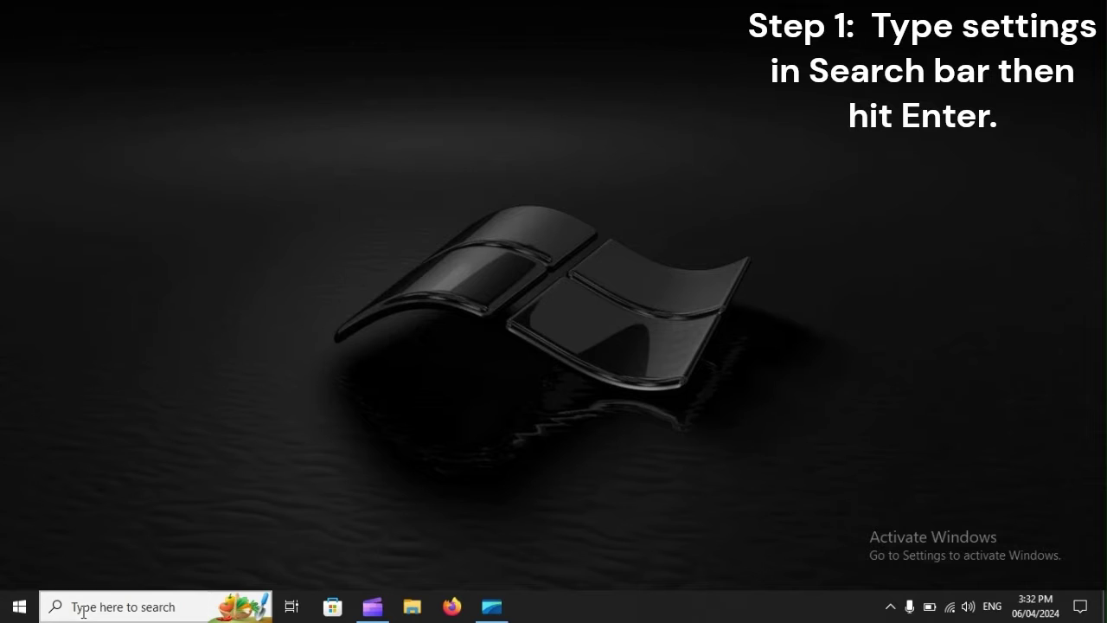
type("se")
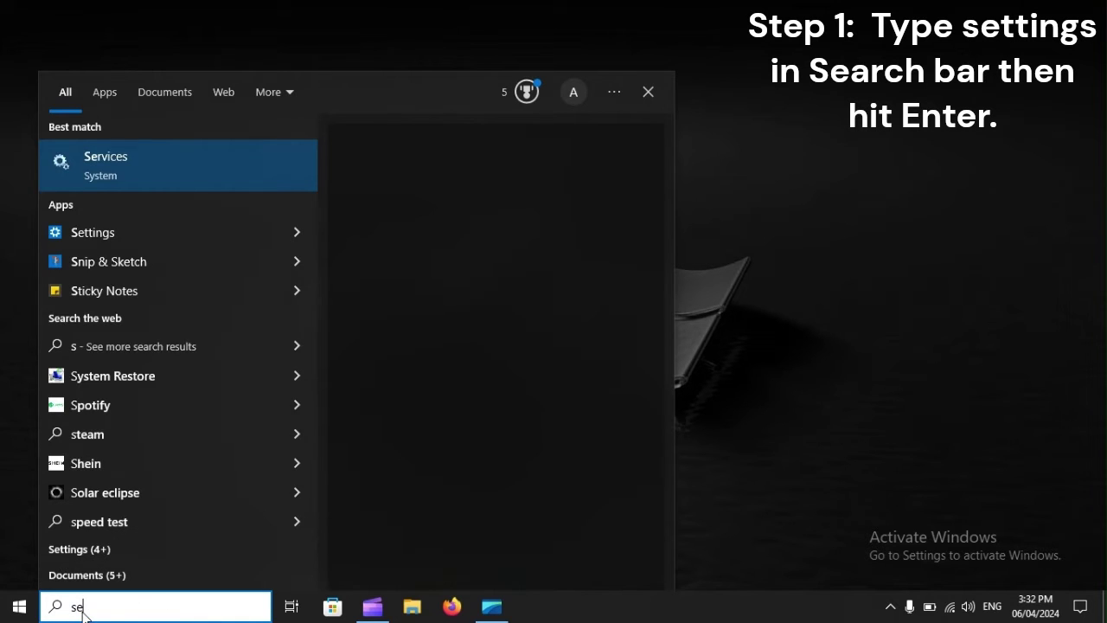
type("ttings")
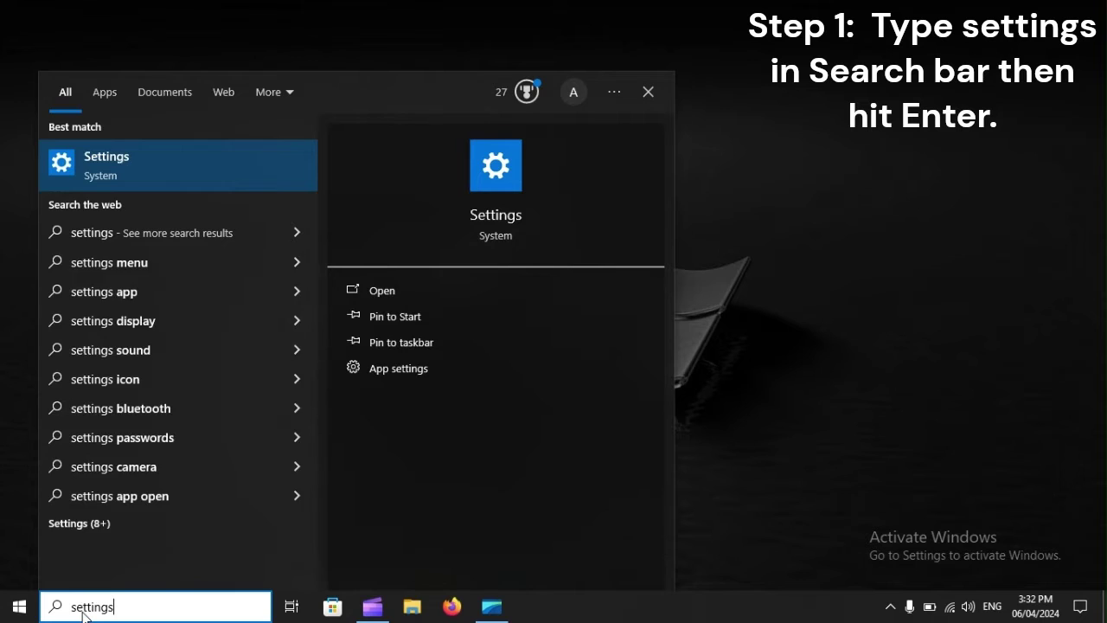
Launch Settings and go to Accounts › Sign-in options.
key("Return")
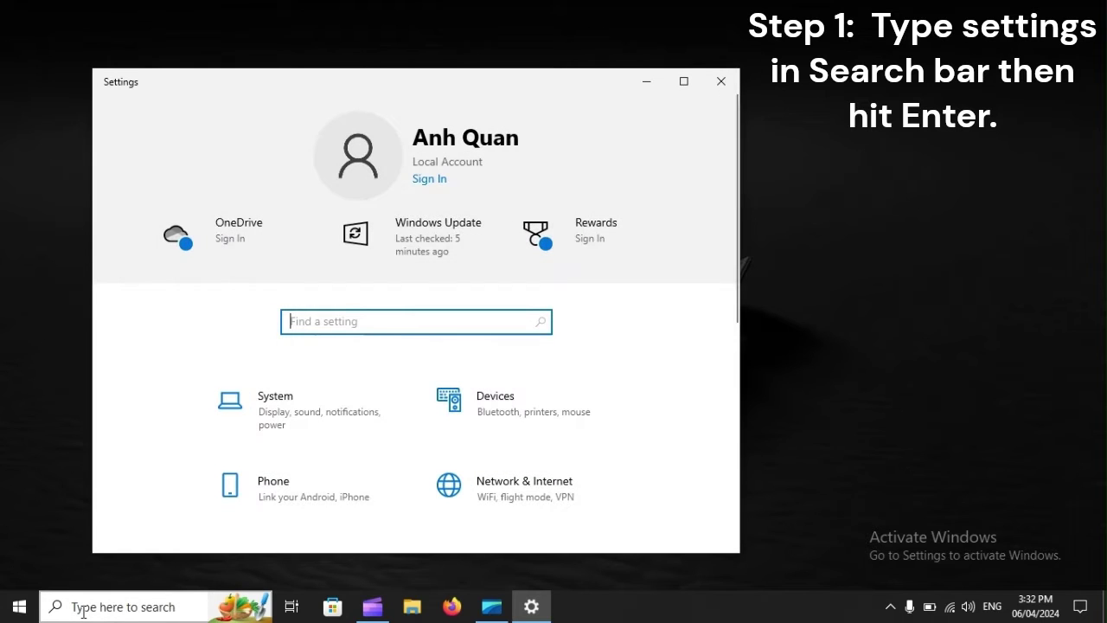
scroll(643, 418, "down", 5)
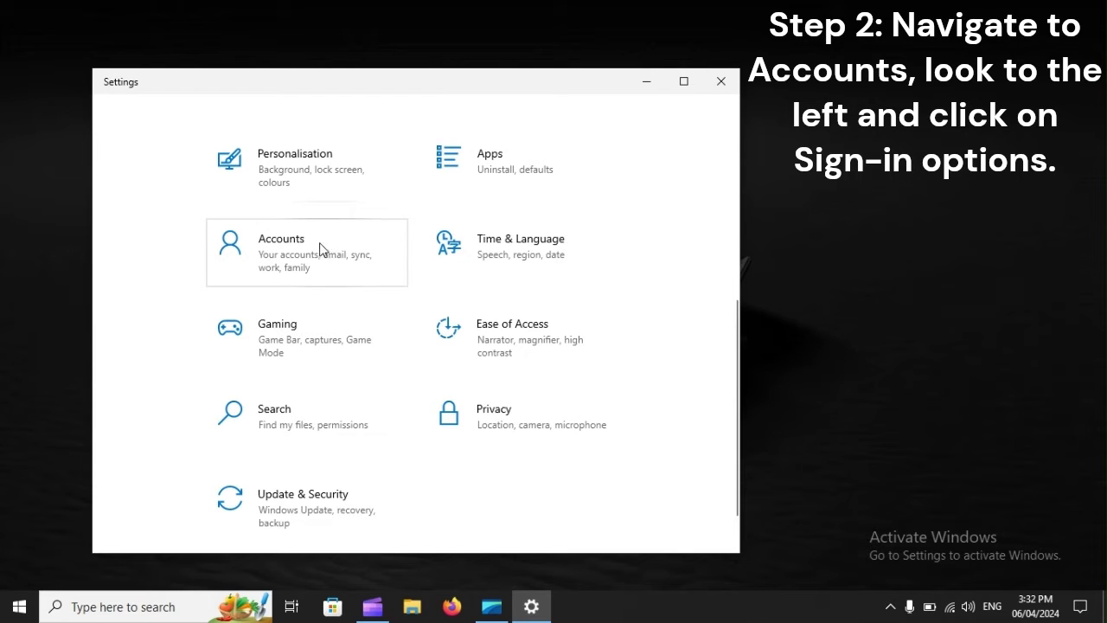
left_click(343, 250)
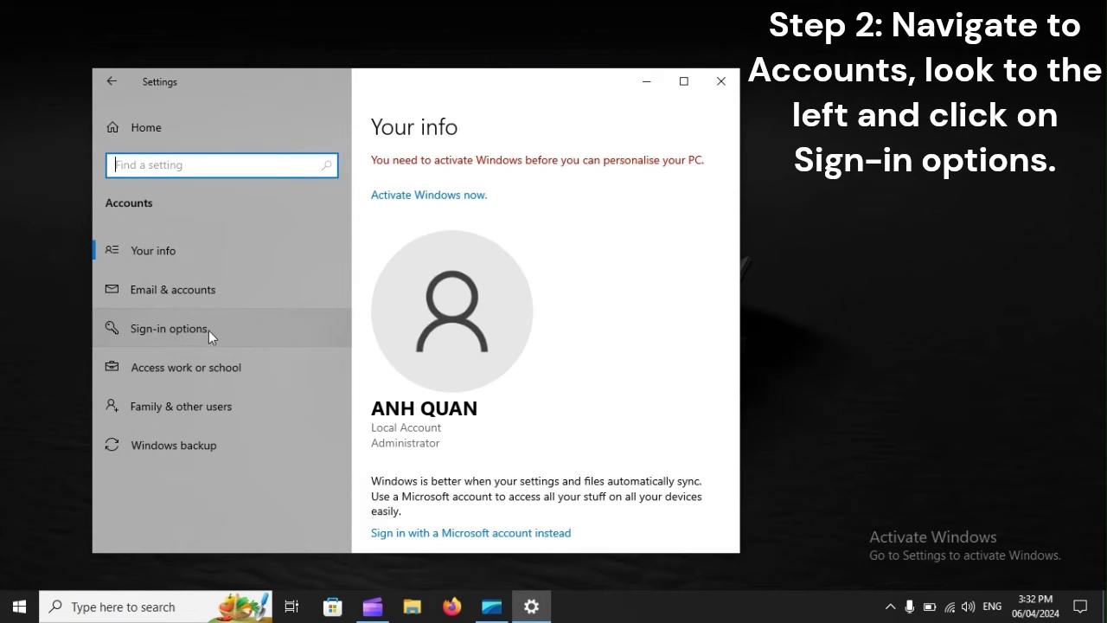
left_click(208, 330)
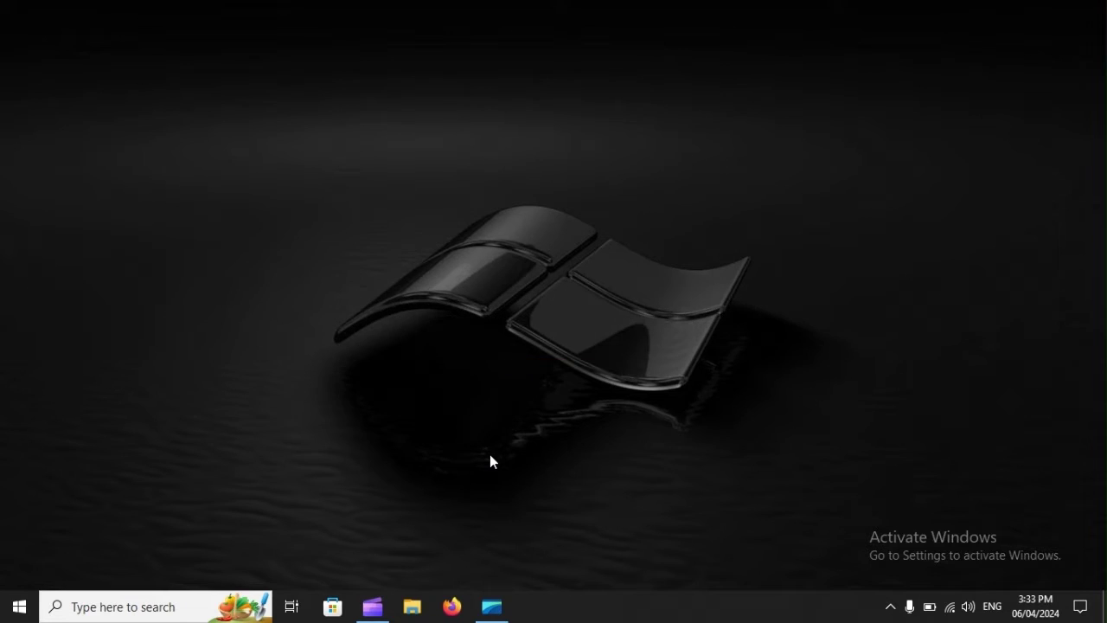
In File Explorer, browse to C:\Windows\ServiceProfiles and select the LocalService folder.
key("super+e")
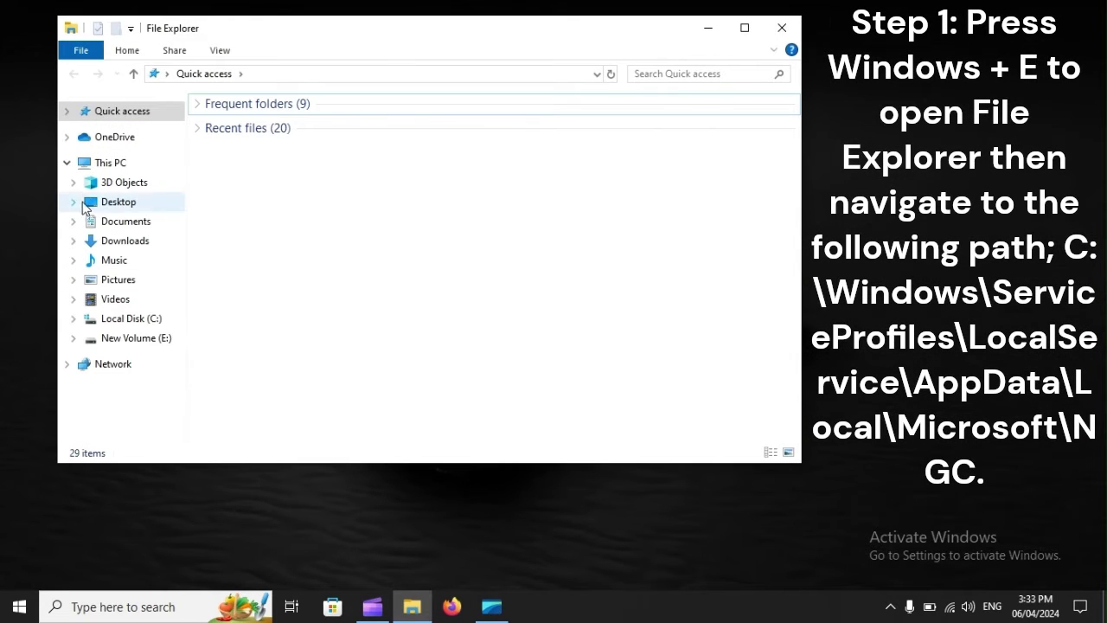
left_click(102, 164)
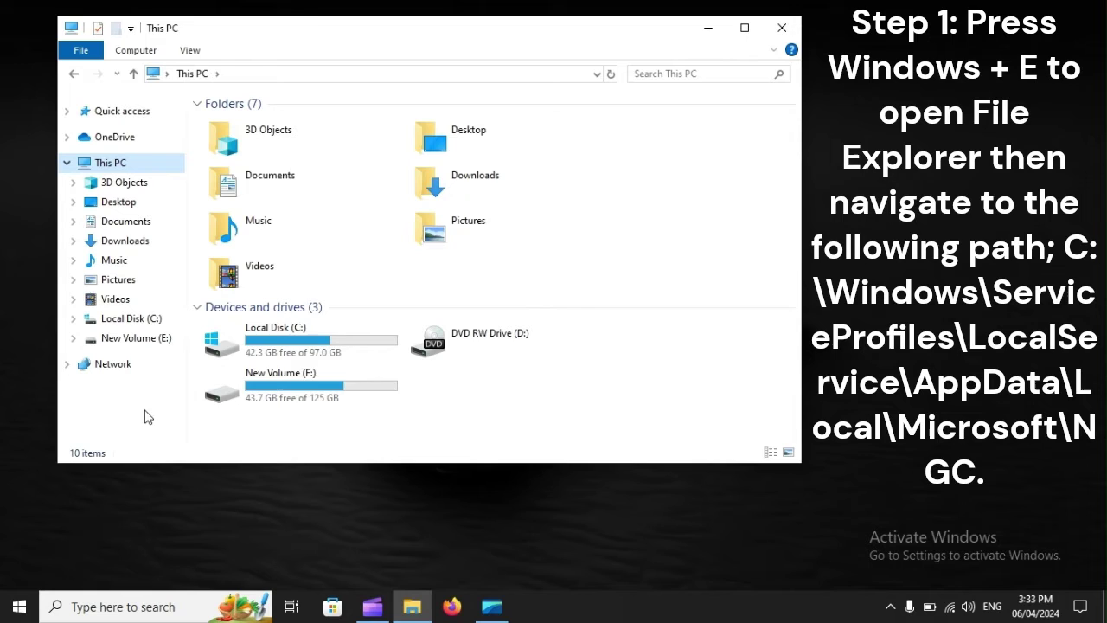
left_click(273, 353)
double_click(273, 353)
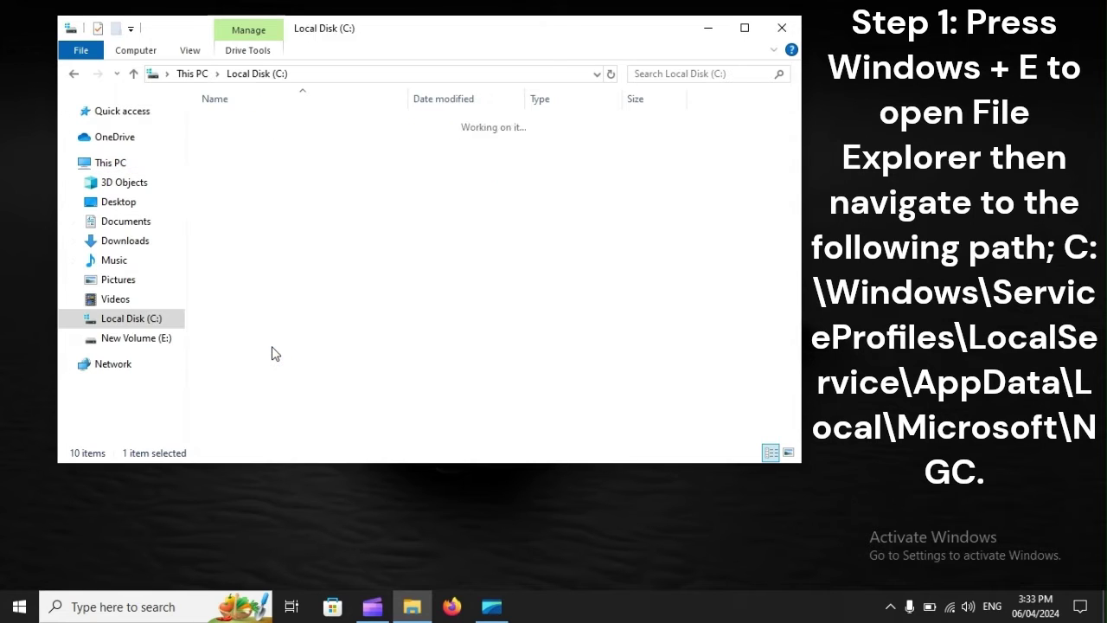
left_click(245, 277)
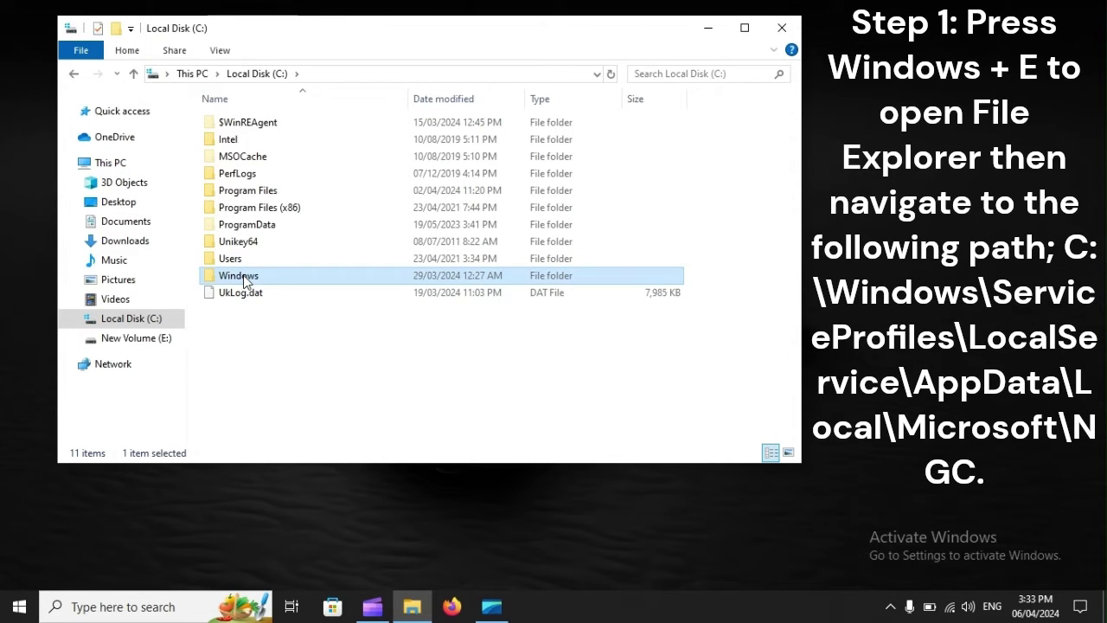
double_click(245, 278)
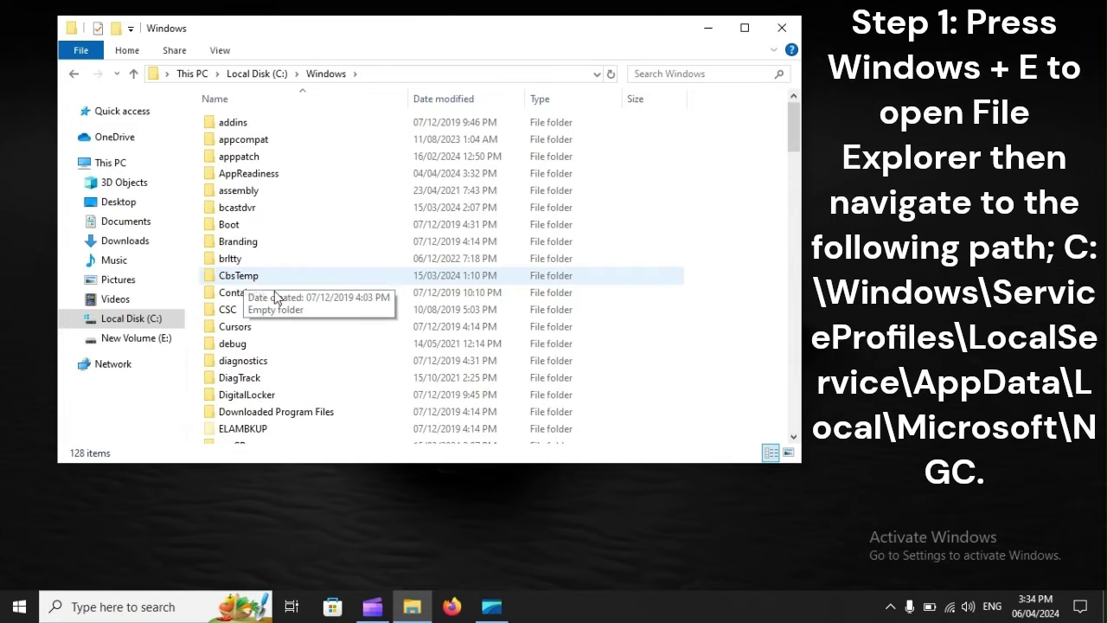
scroll(668, 348, "down", 5)
scroll(668, 349, "down", 10)
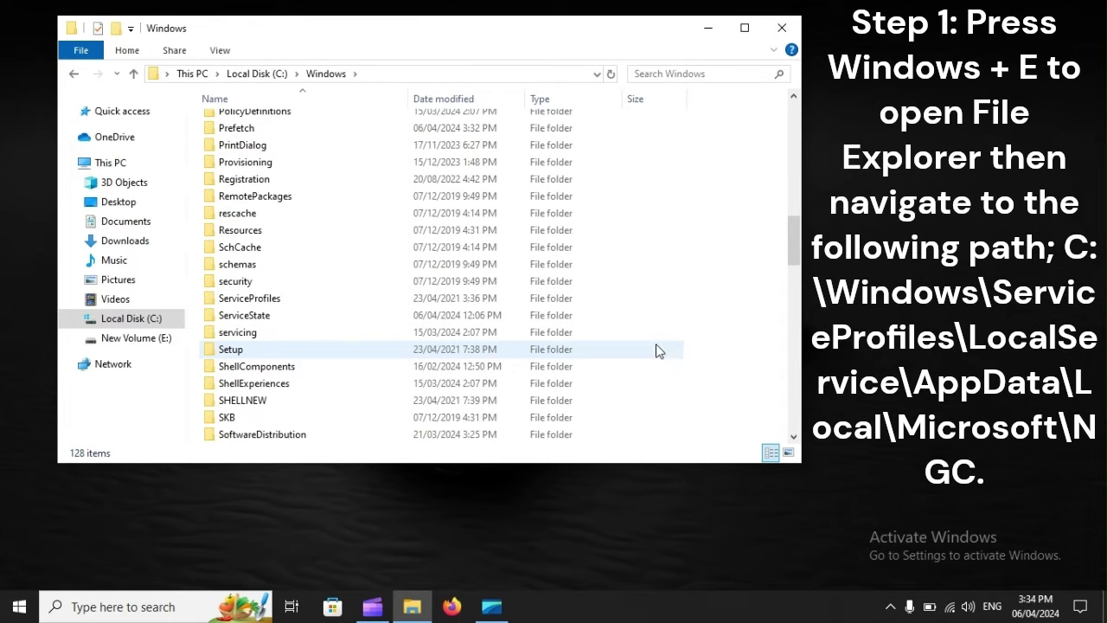
left_click(261, 303)
double_click(261, 303)
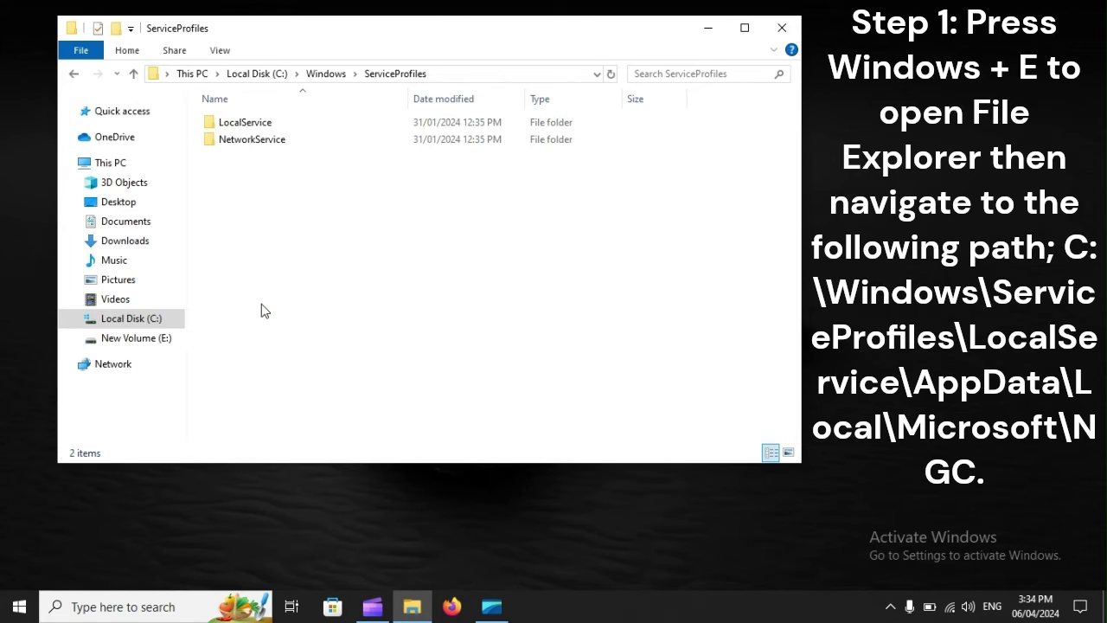
left_click(256, 122)
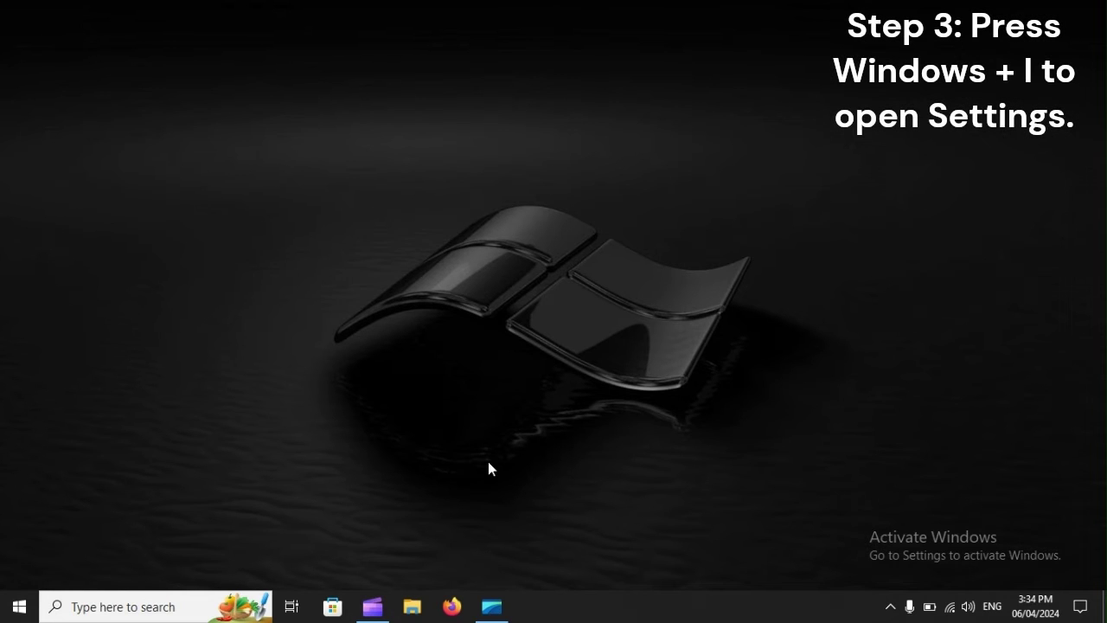
Reopen Settings at Accounts › Sign-in options and expand Windows Hello PIN.
key("super+i")
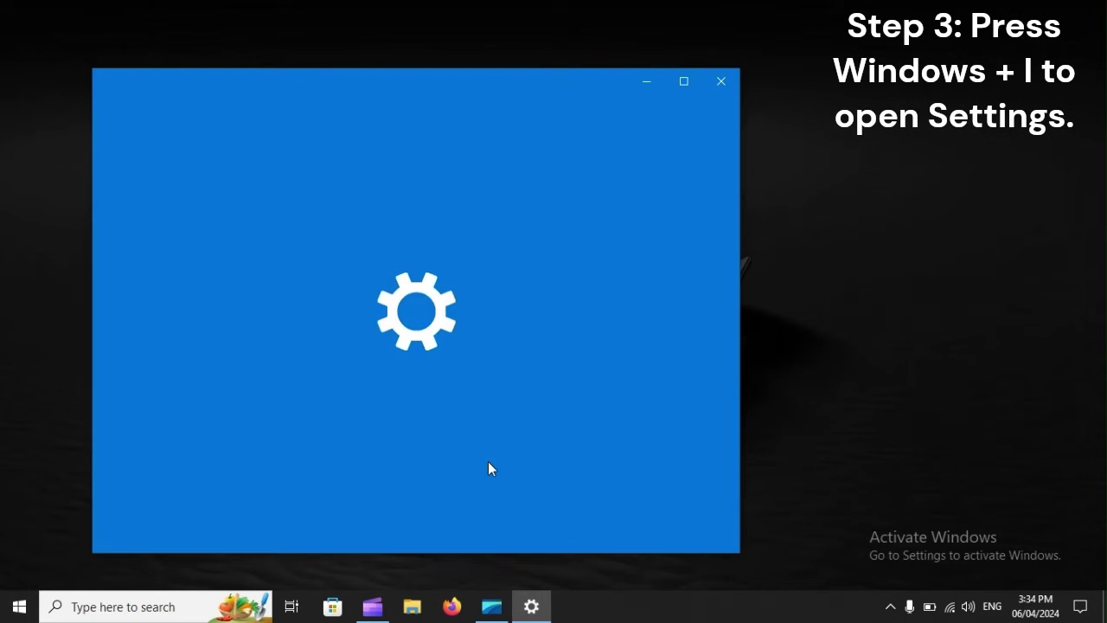
scroll(489, 463, "down", 5)
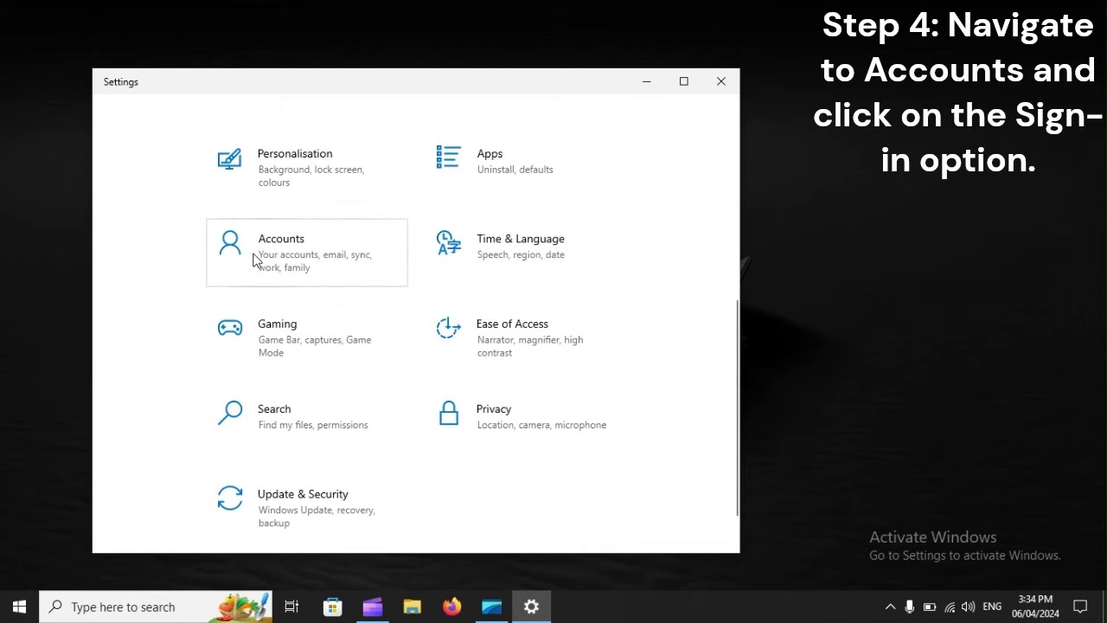
left_click(334, 256)
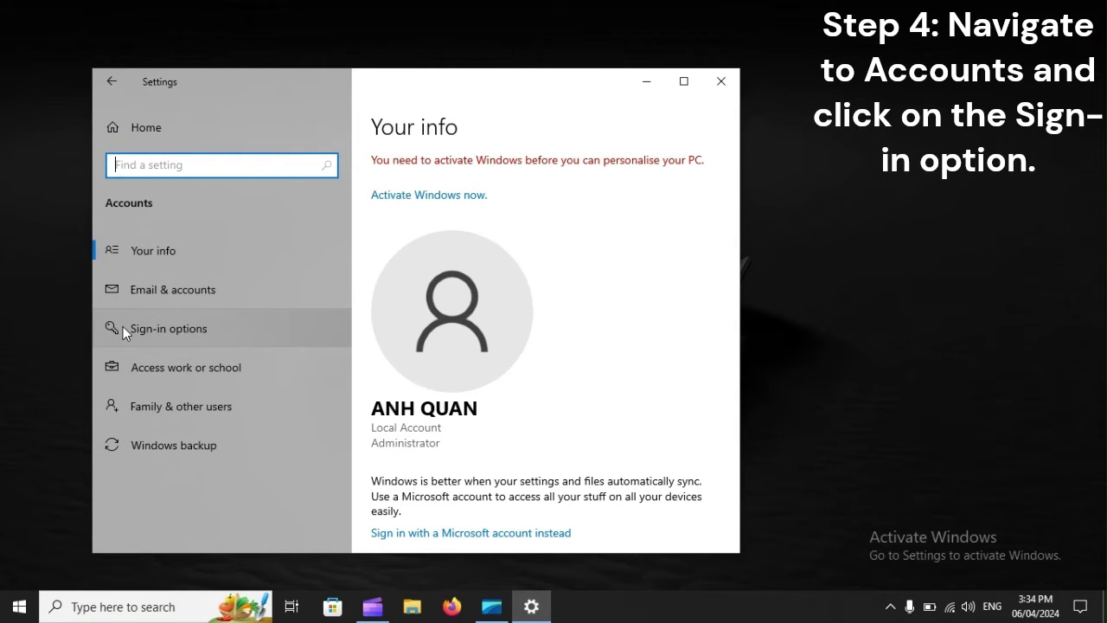
left_click(208, 329)
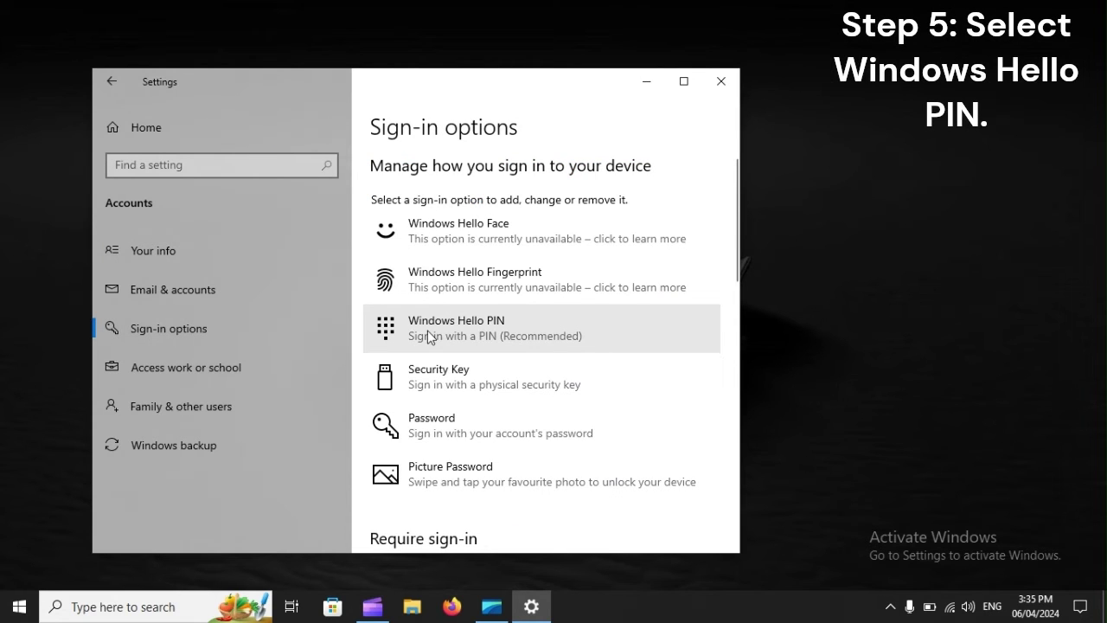
left_click(531, 329)
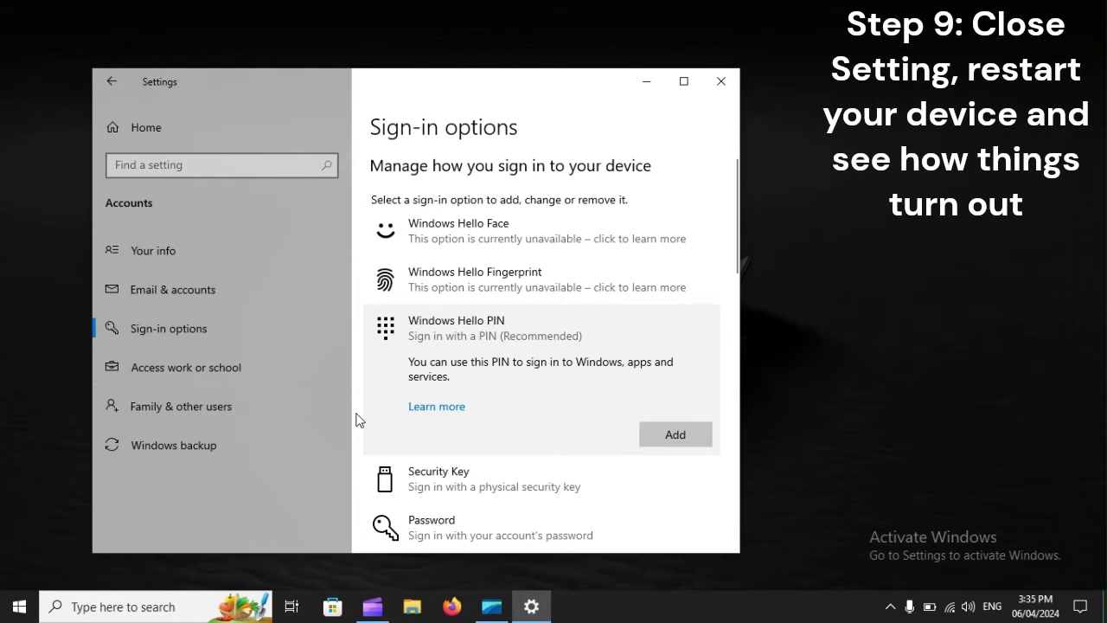
Bring up the Start menu's power options to restart.
left_click(4, 614)
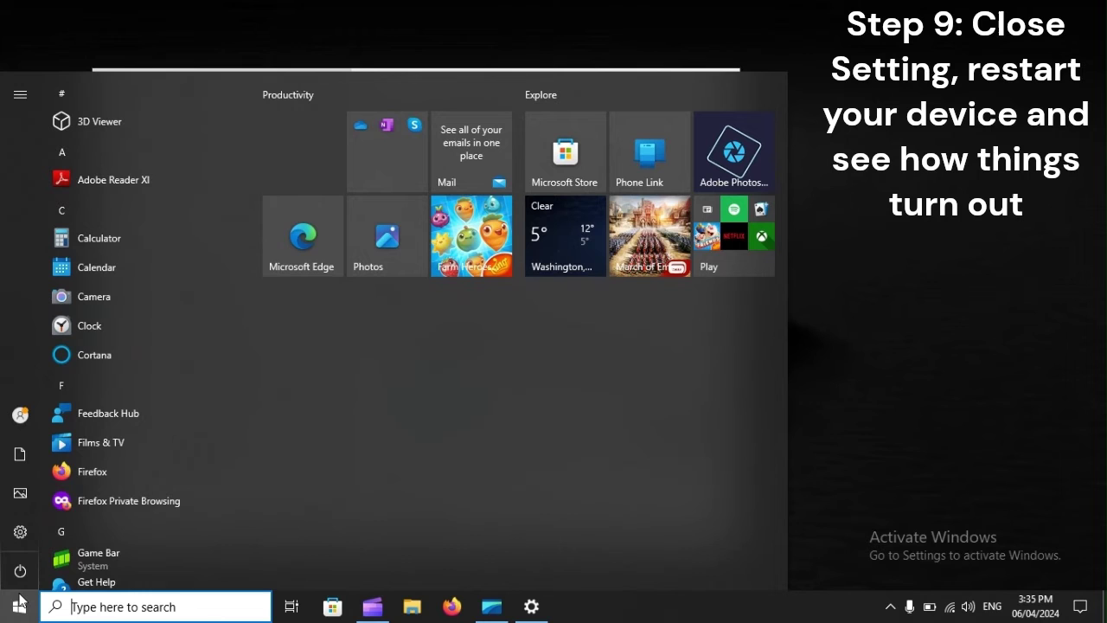
left_click(20, 571)
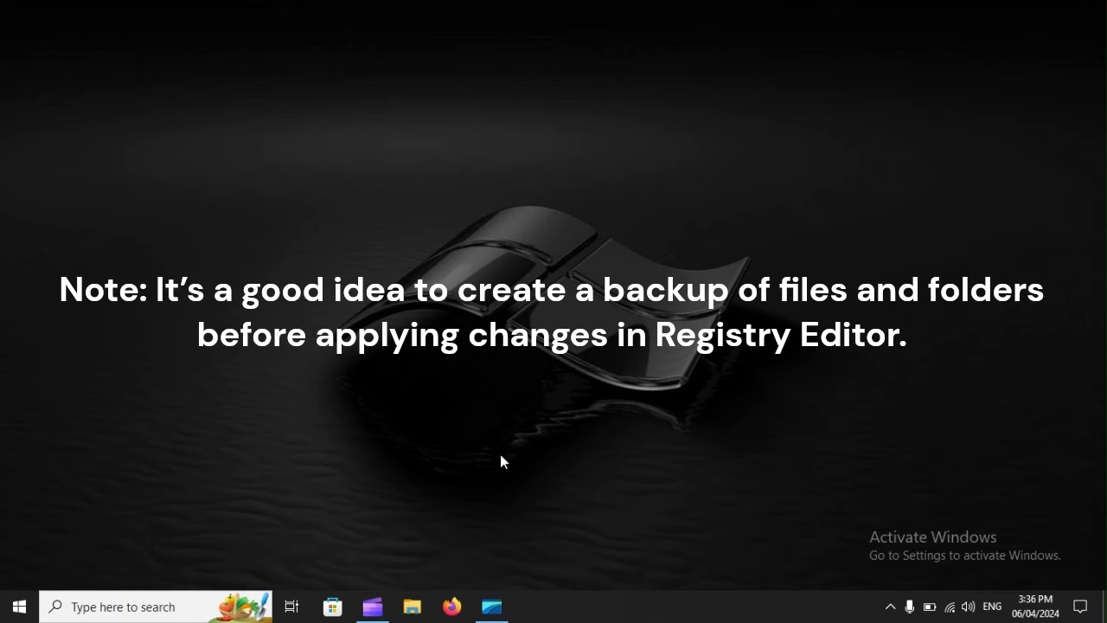
Launch Registry Editor by running 'regedit' from the Run dialog.
key("super+r")
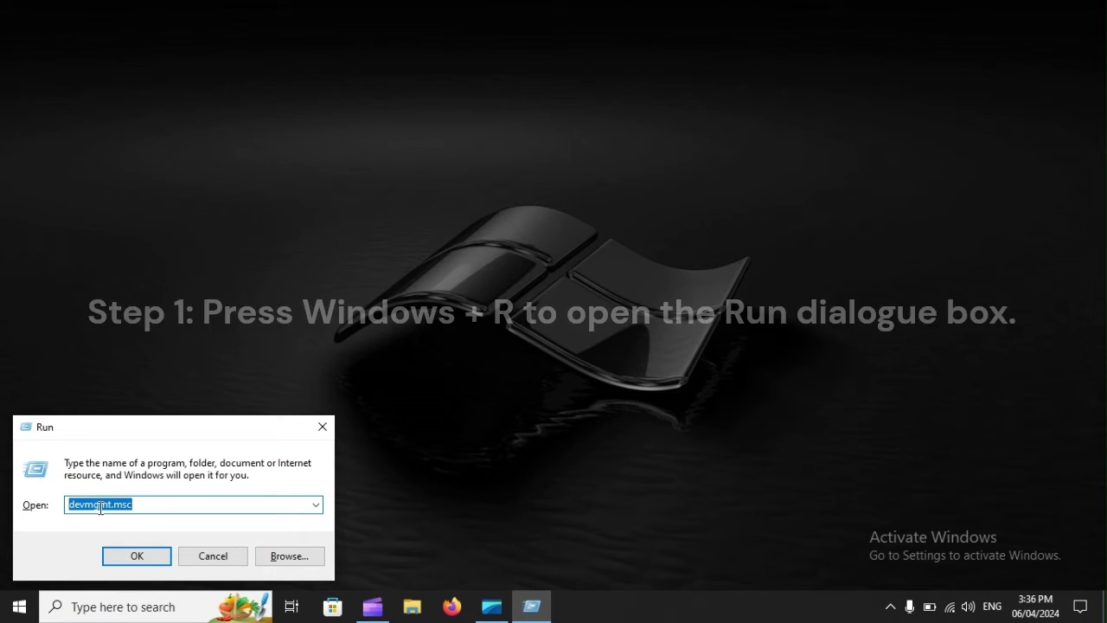
type("regedit")
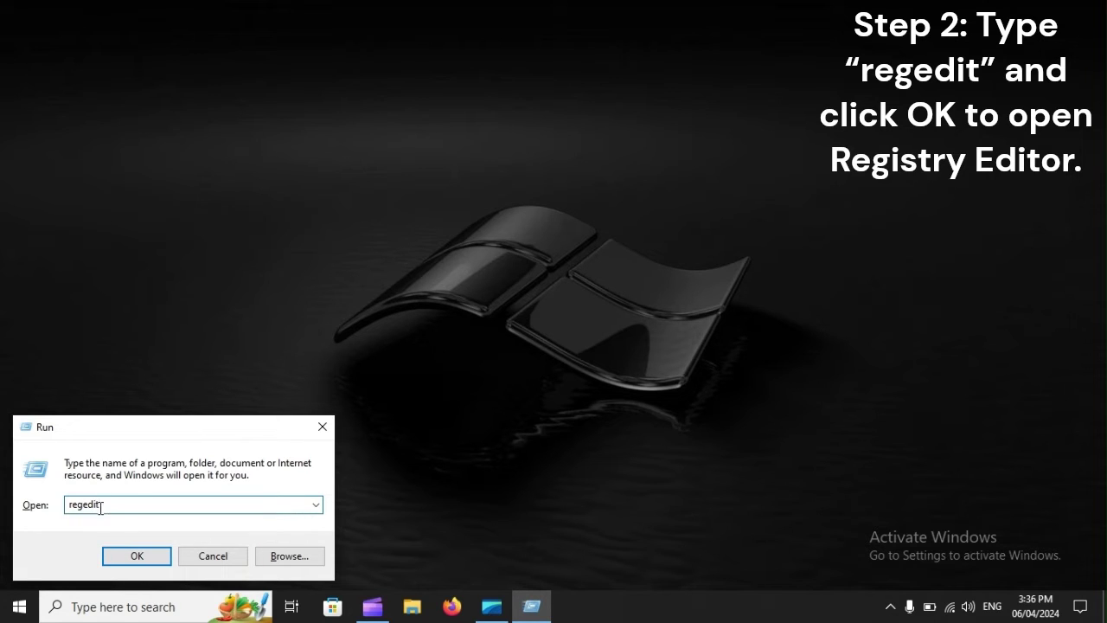
left_click(144, 558)
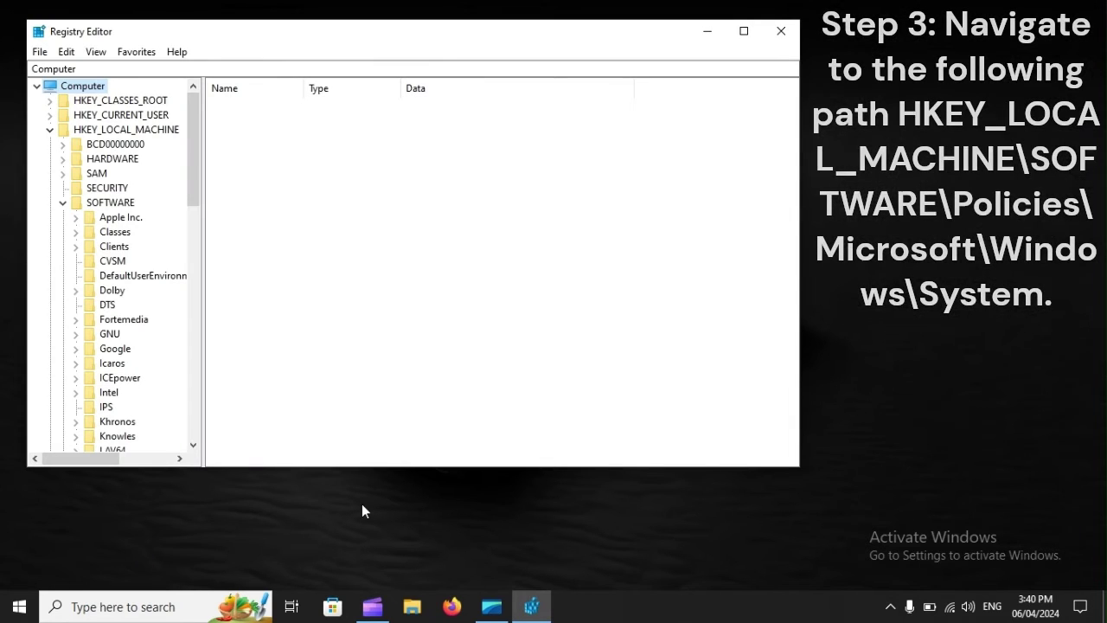
Expand the registry tree to HKEY_LOCAL_MACHINE\SOFTWARE\Policies\Microsoft\Windows\System.
left_click(160, 132)
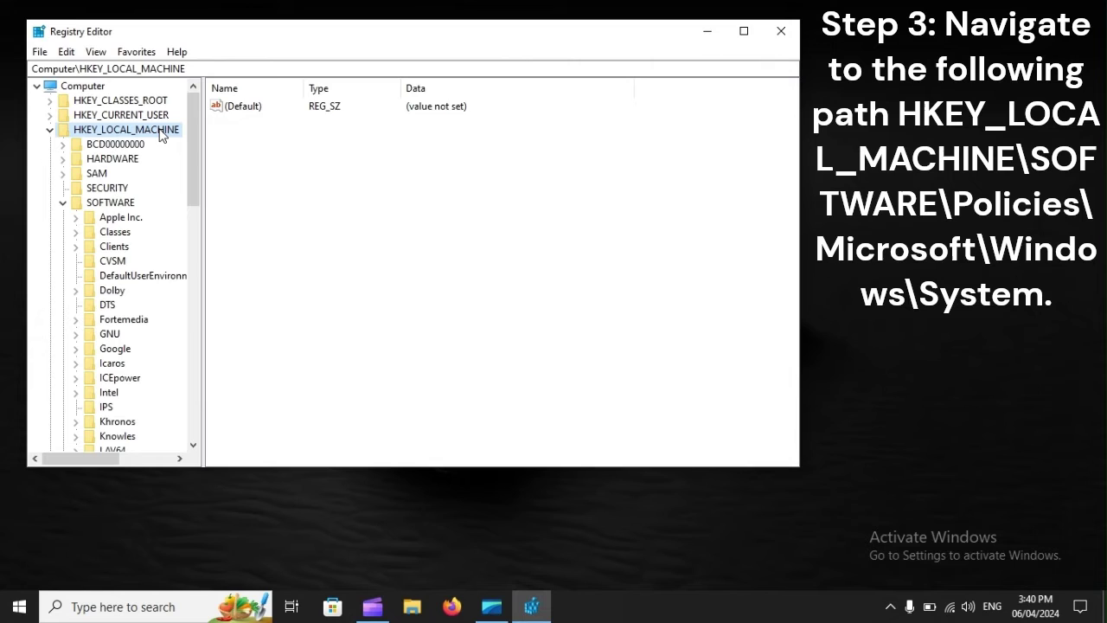
left_click(118, 206)
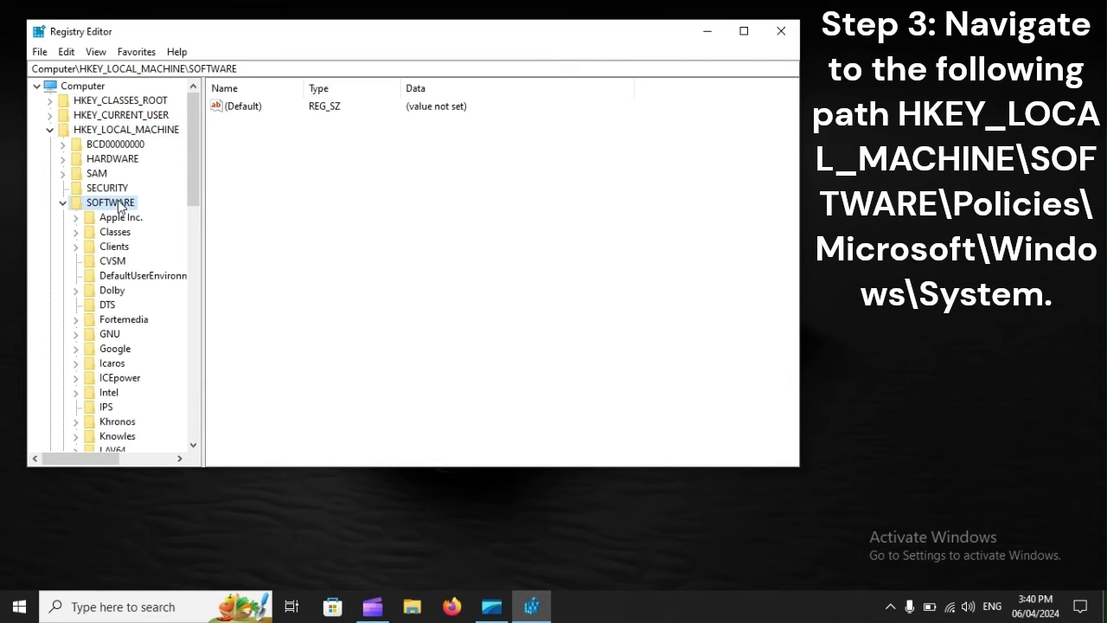
left_click_drag(195, 179, 198, 288)
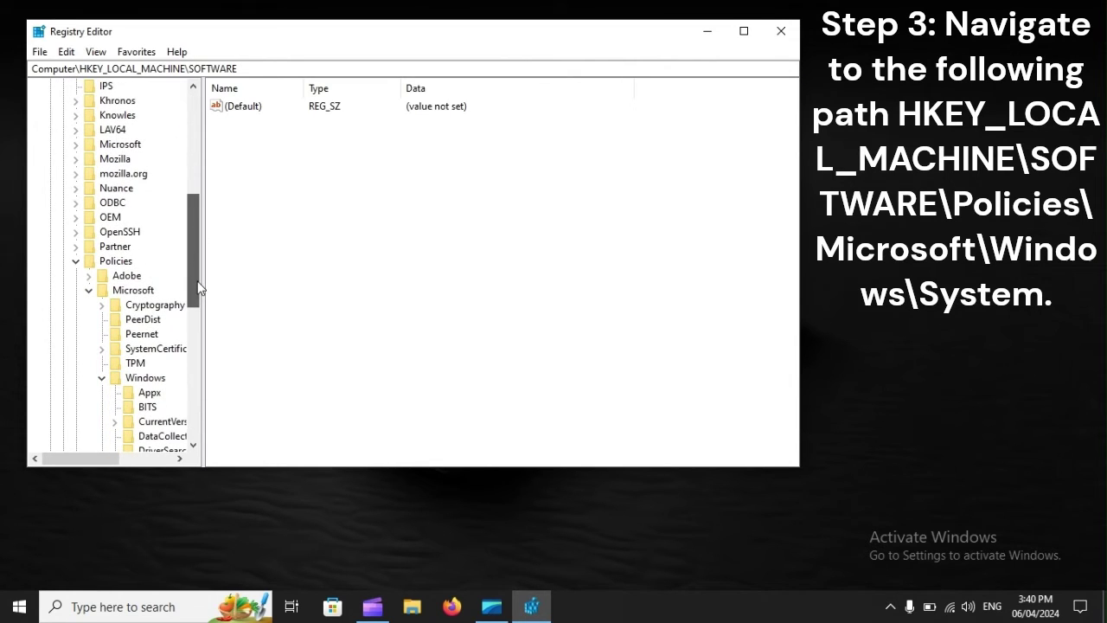
left_click(116, 262)
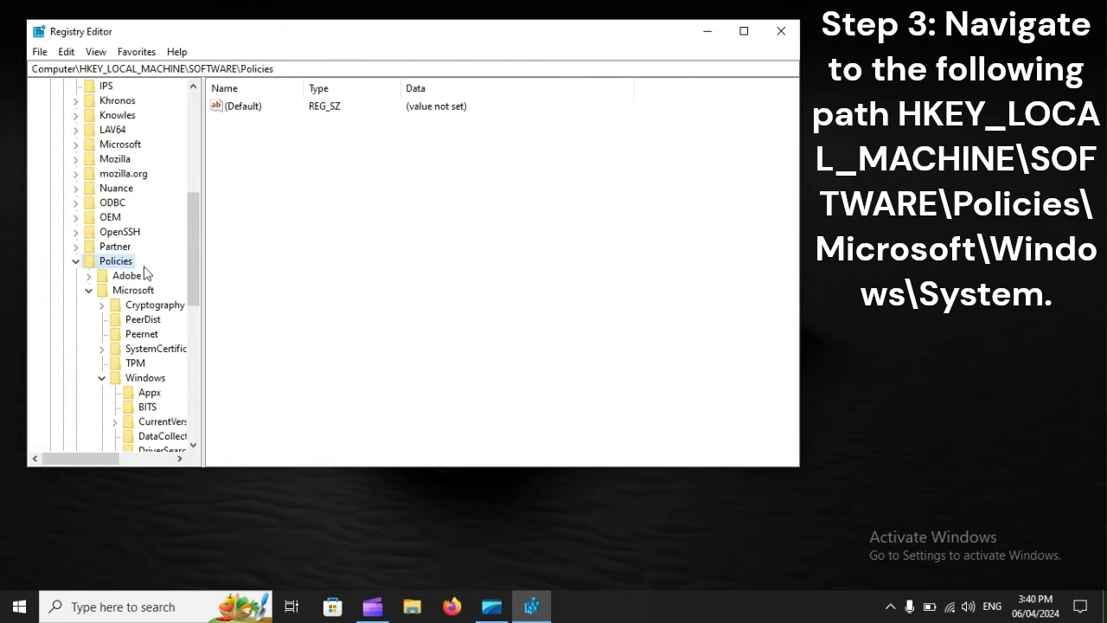
left_click(145, 292)
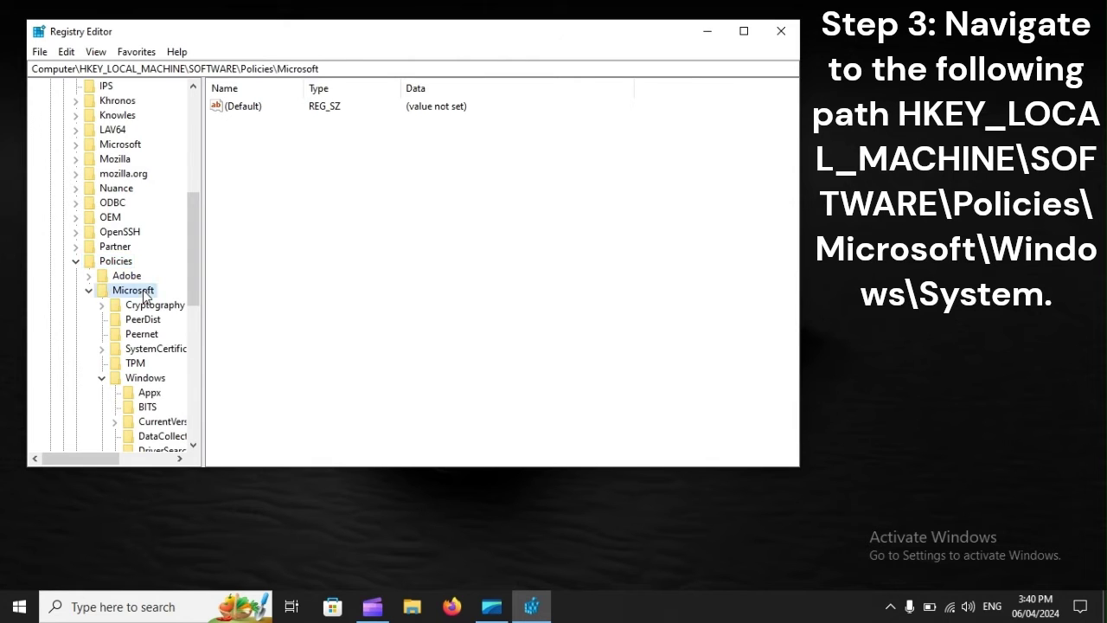
left_click(145, 379)
left_click_drag(82, 458, 120, 458)
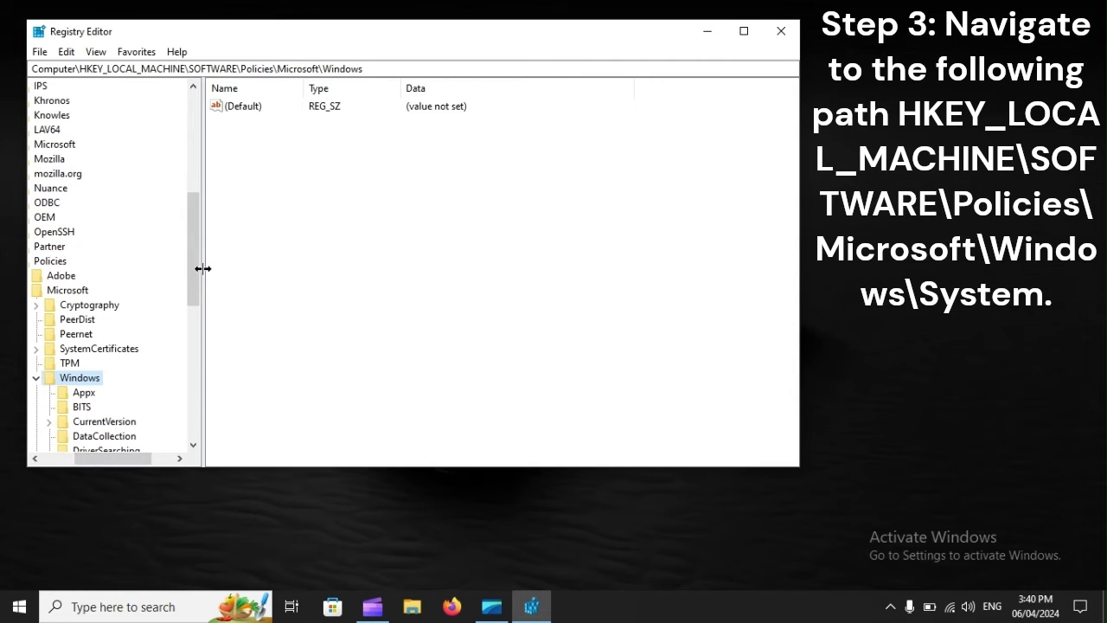
left_click_drag(198, 263, 196, 343)
left_click(87, 304)
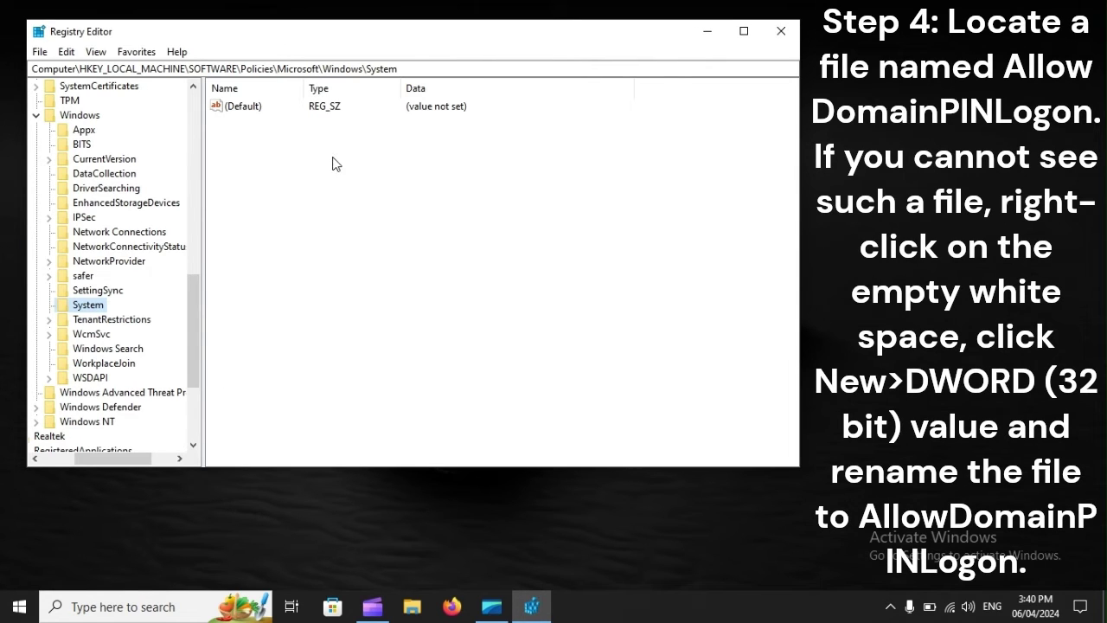
right_click(333, 316)
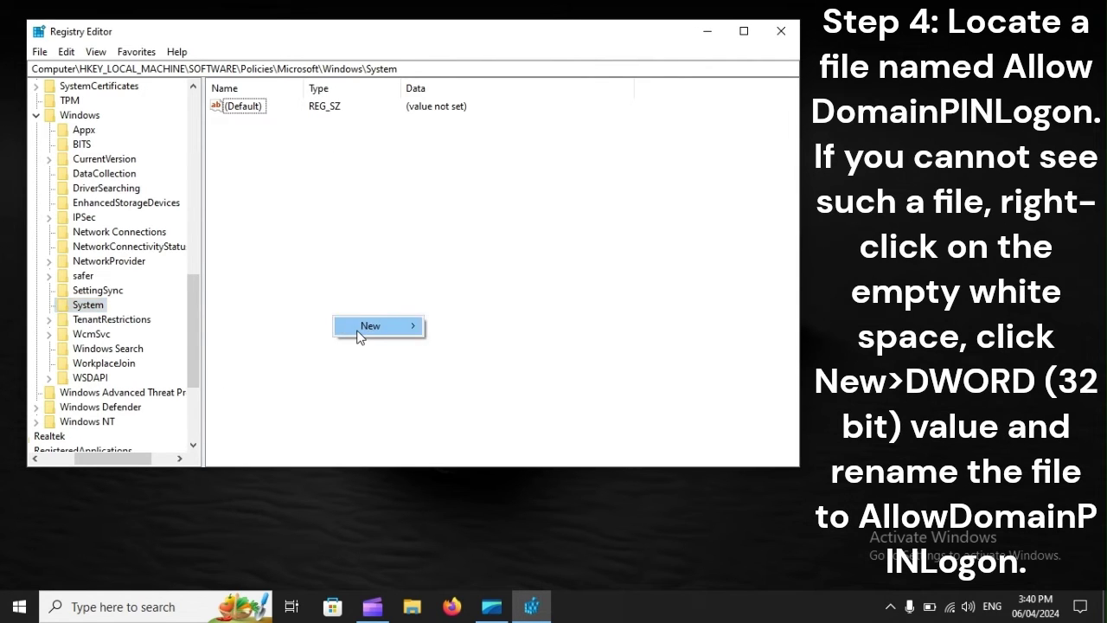
mouse_move(397, 326)
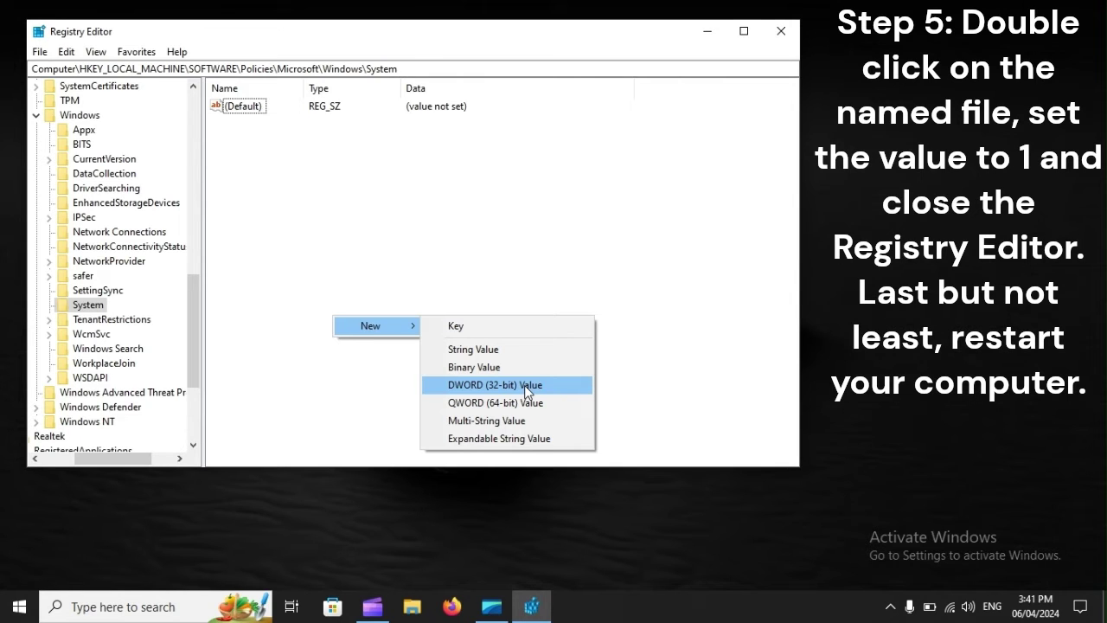
left_click(2, 611)
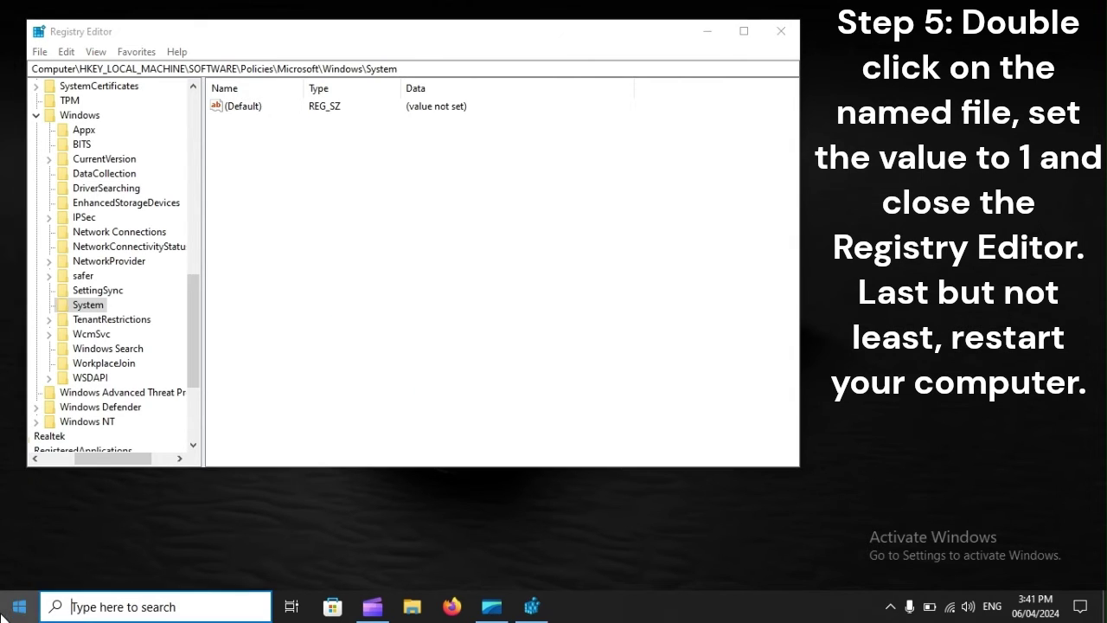
Bring up the power options to restart Windows.
left_click(19, 570)
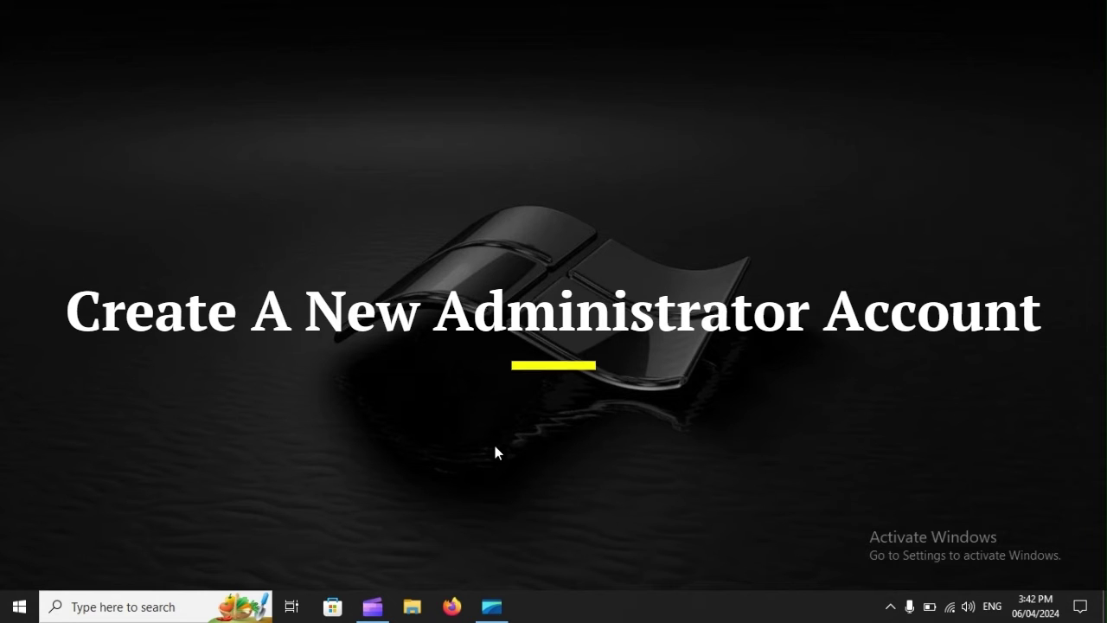
Open Settings at Accounts › Family & other users.
key("super+i")
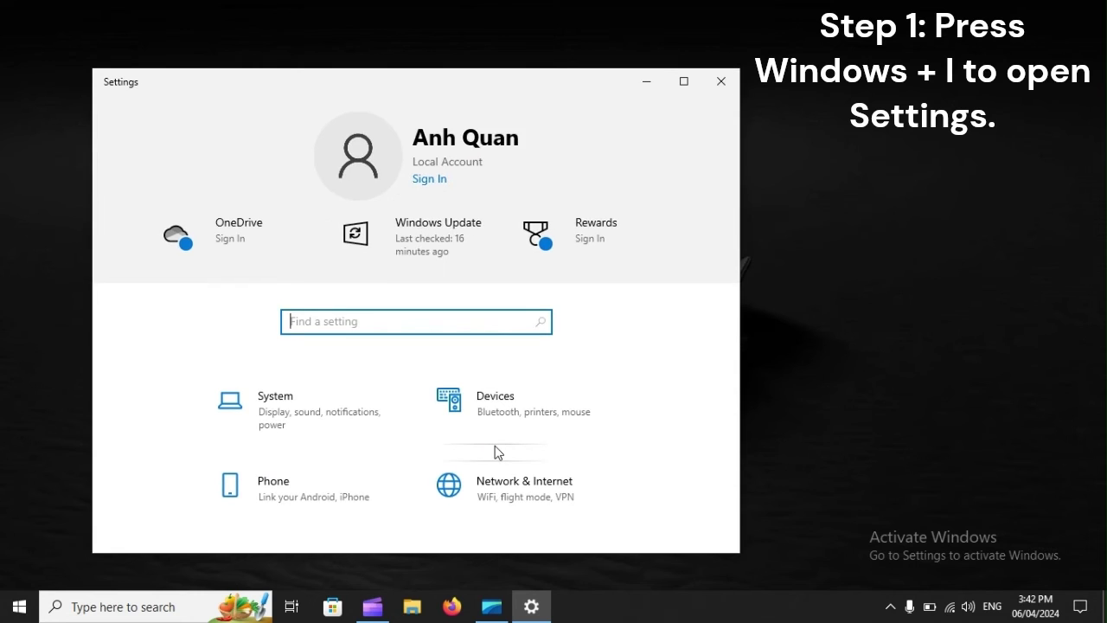
scroll(494, 446, "down", 5)
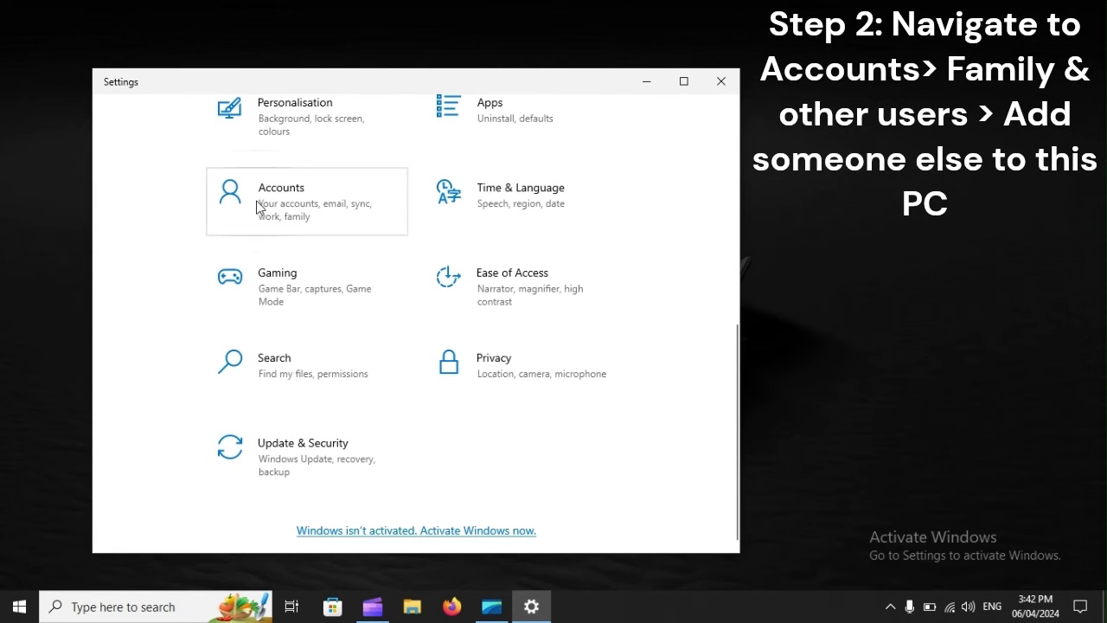
left_click(336, 205)
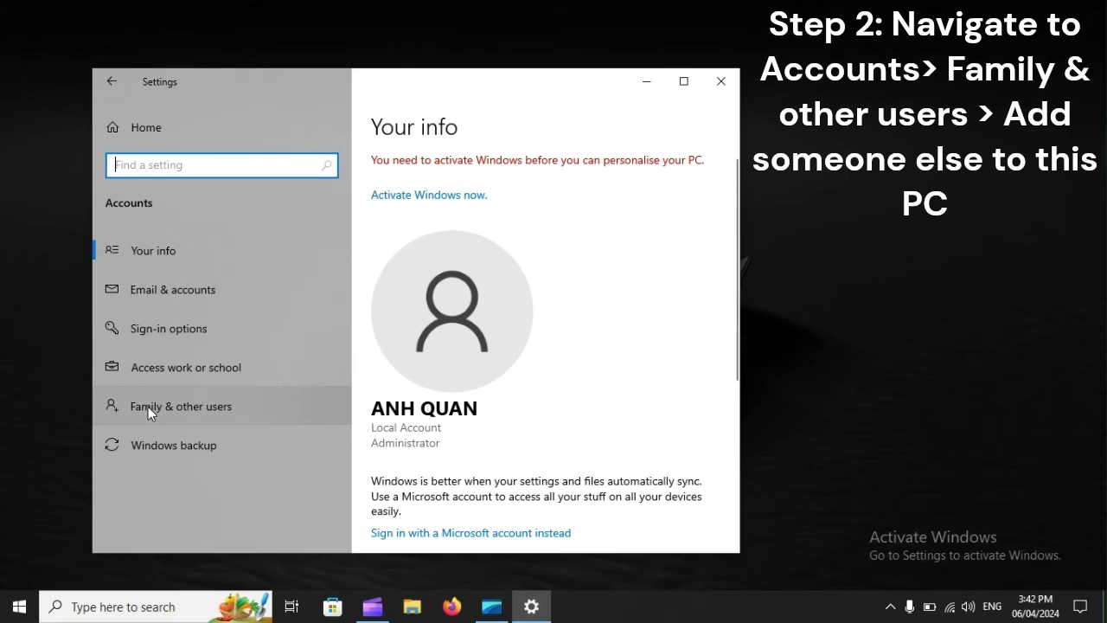
left_click(211, 403)
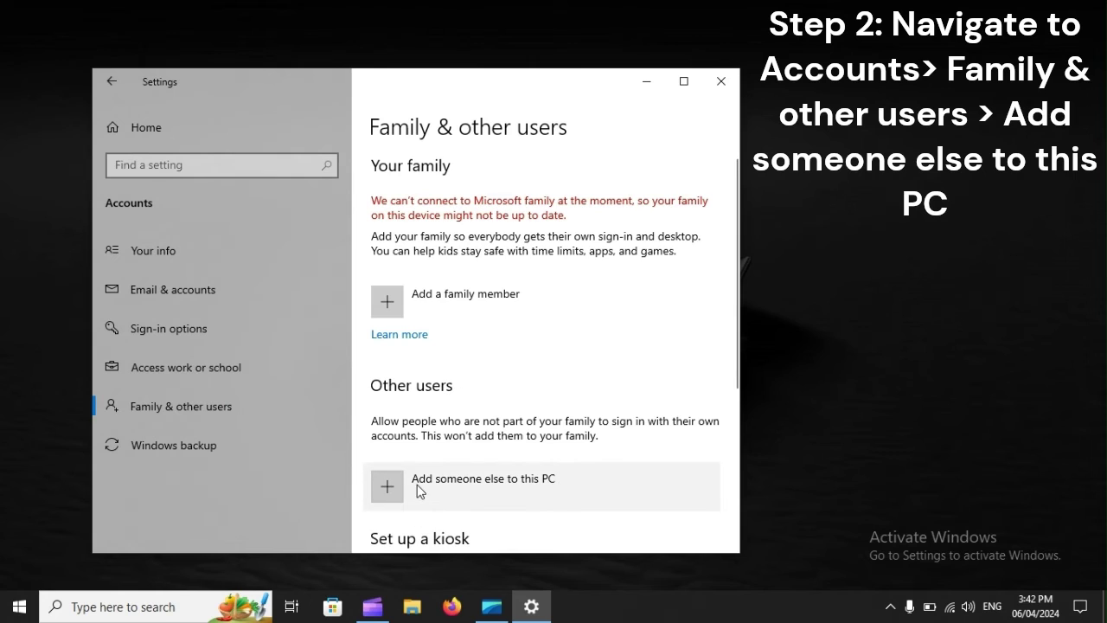
Add someone else to this PC as a local user without a Microsoft account.
left_click(514, 481)
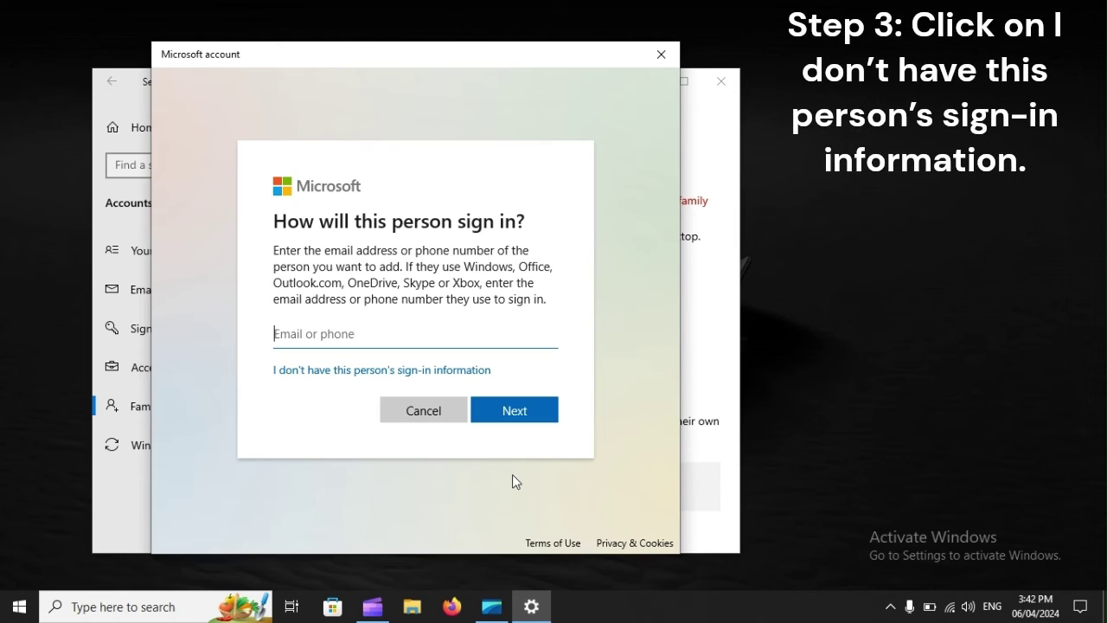
left_click(427, 378)
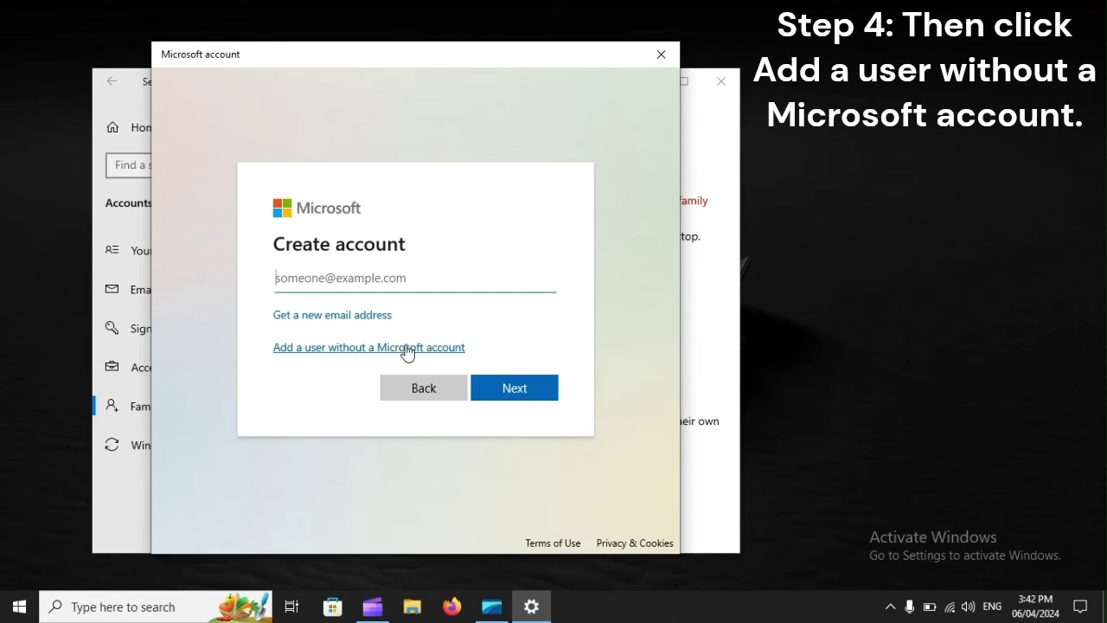
left_click(410, 347)
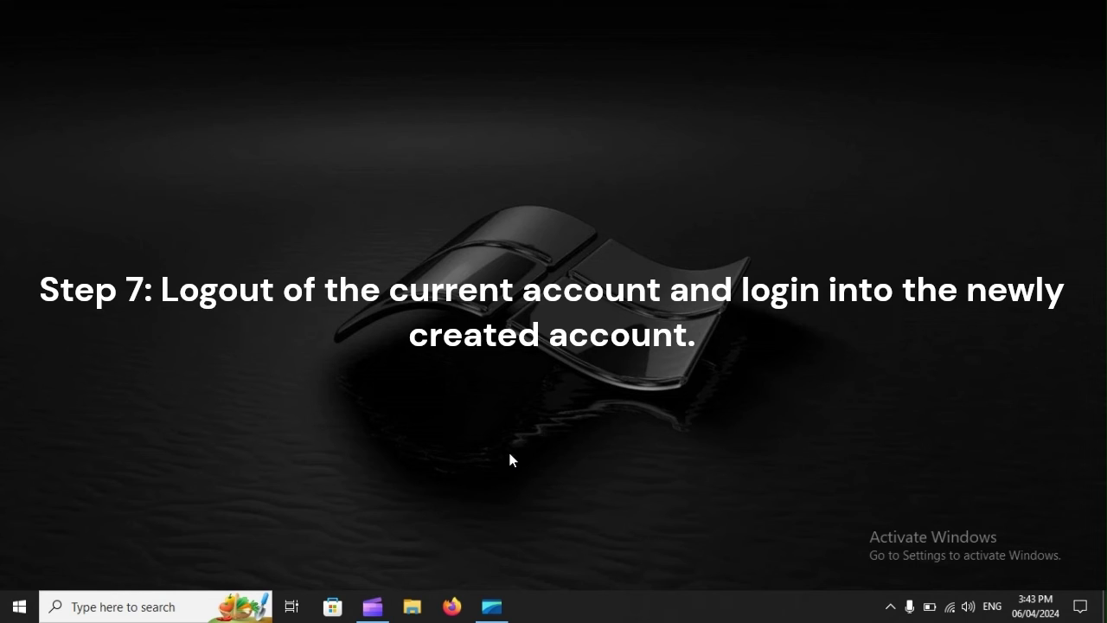
Open Settings and go to Accounts › Sign-in options.
key("super+i")
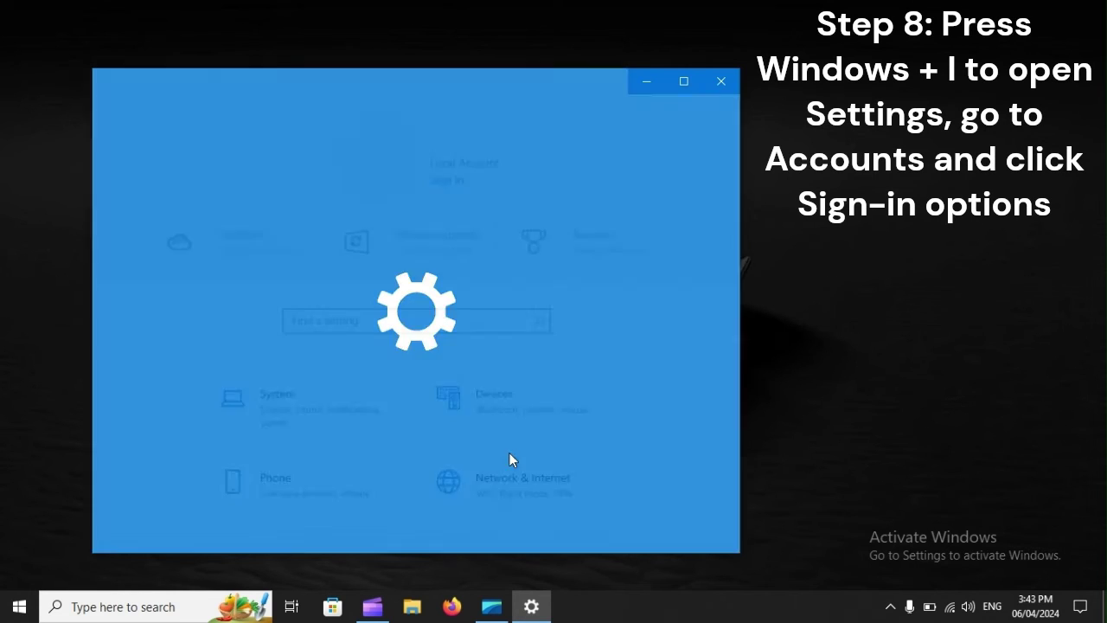
scroll(510, 457, "down", 5)
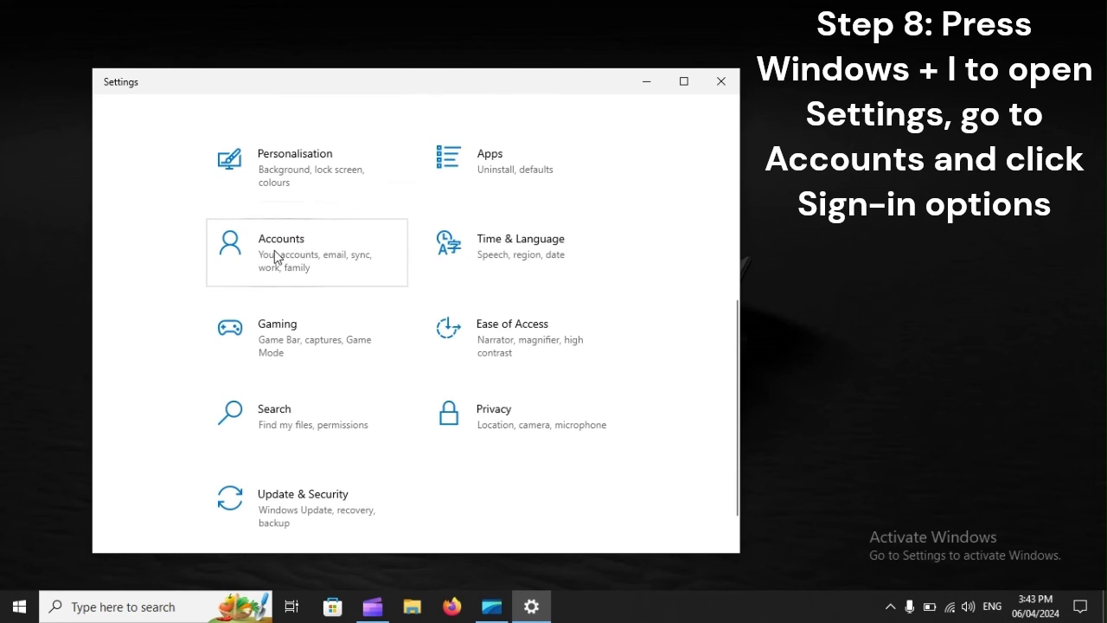
left_click(345, 251)
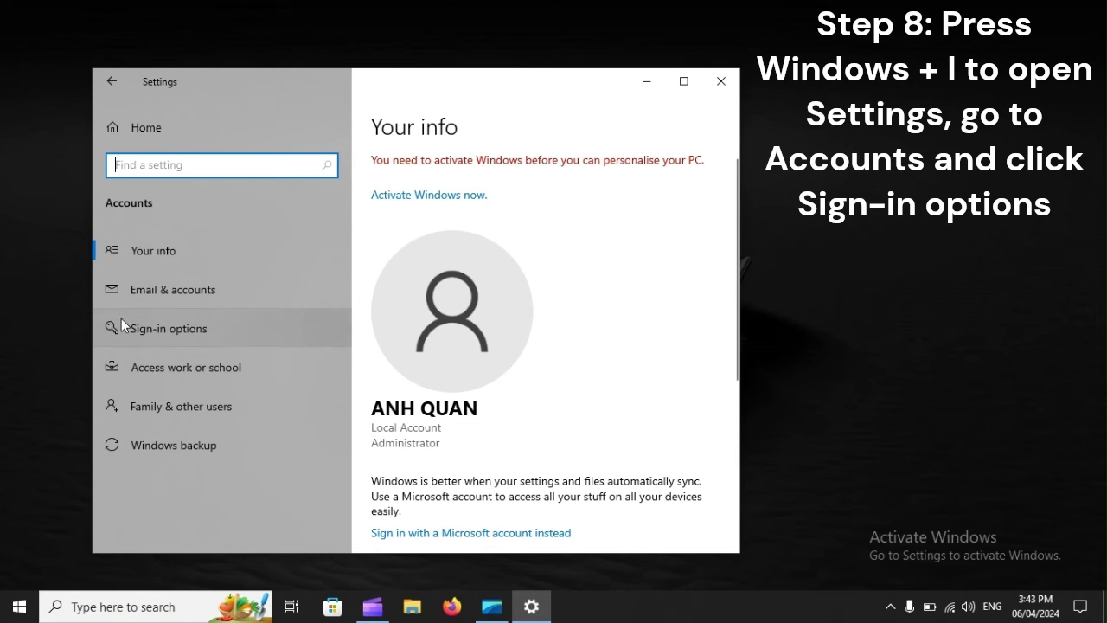
left_click(187, 327)
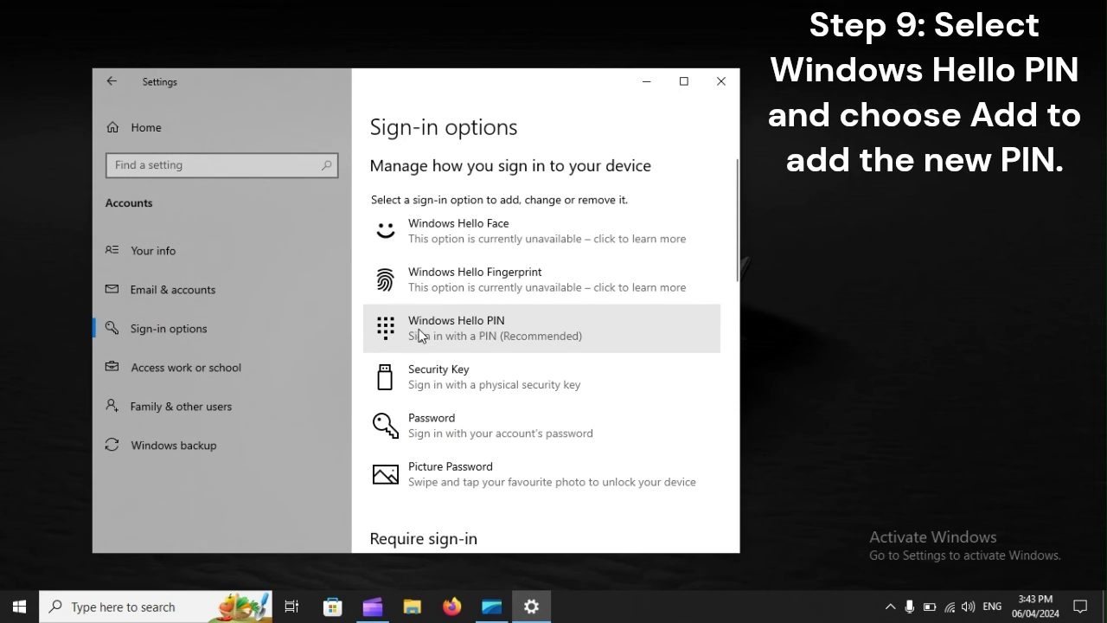
Expand the Windows Hello PIN entry to add a new PIN.
left_click(520, 323)
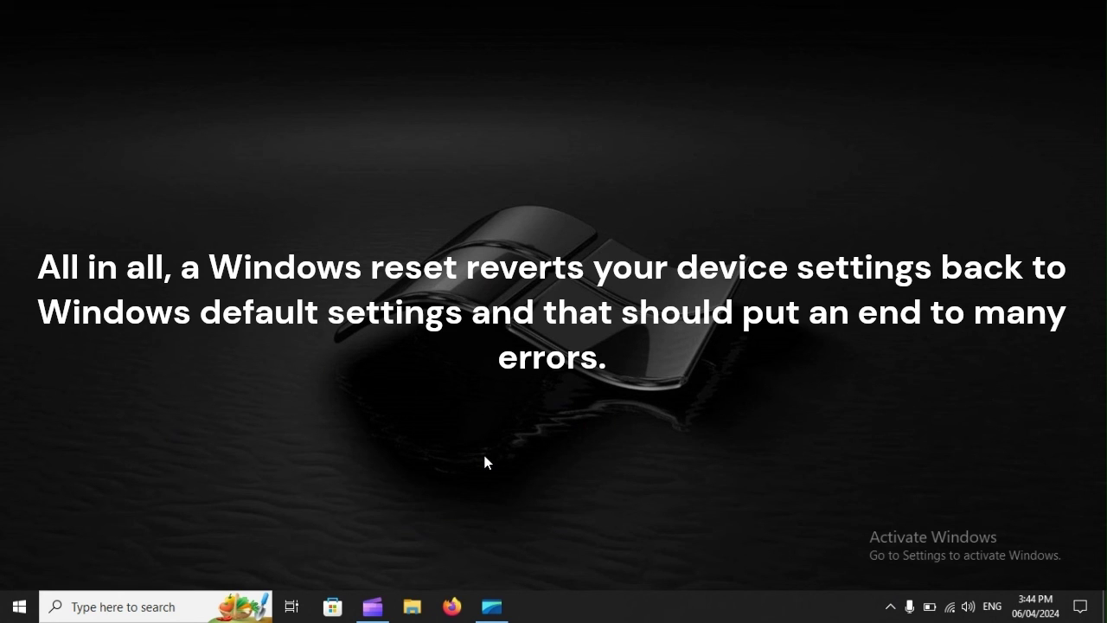
Reopen Settings and scroll the home page down to the Update & Security tile.
key("super+i")
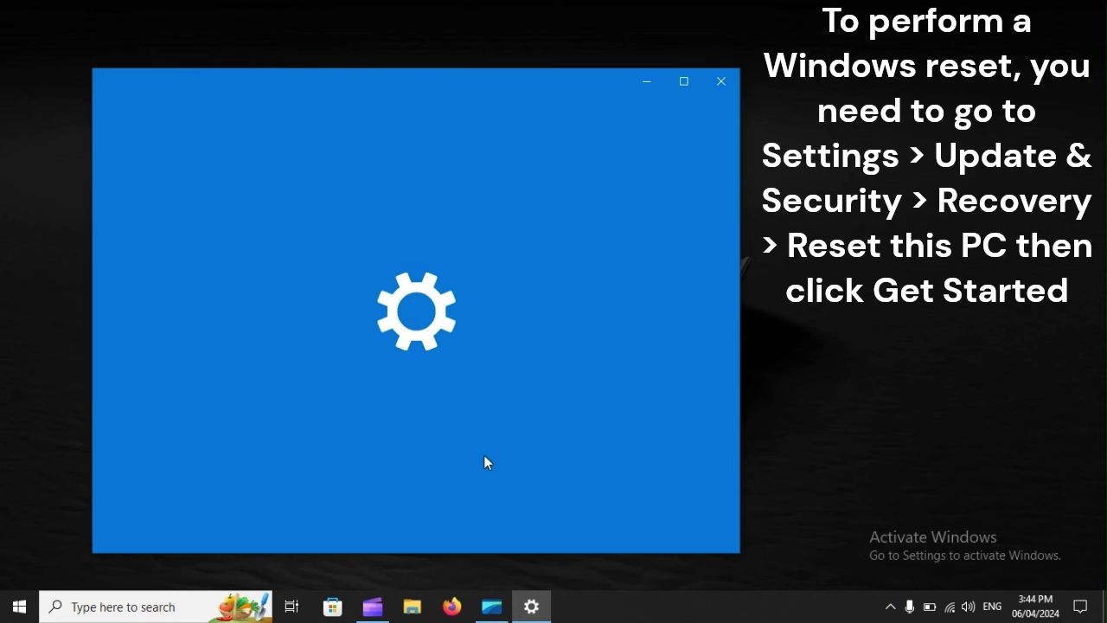
scroll(484, 461, "down", 5)
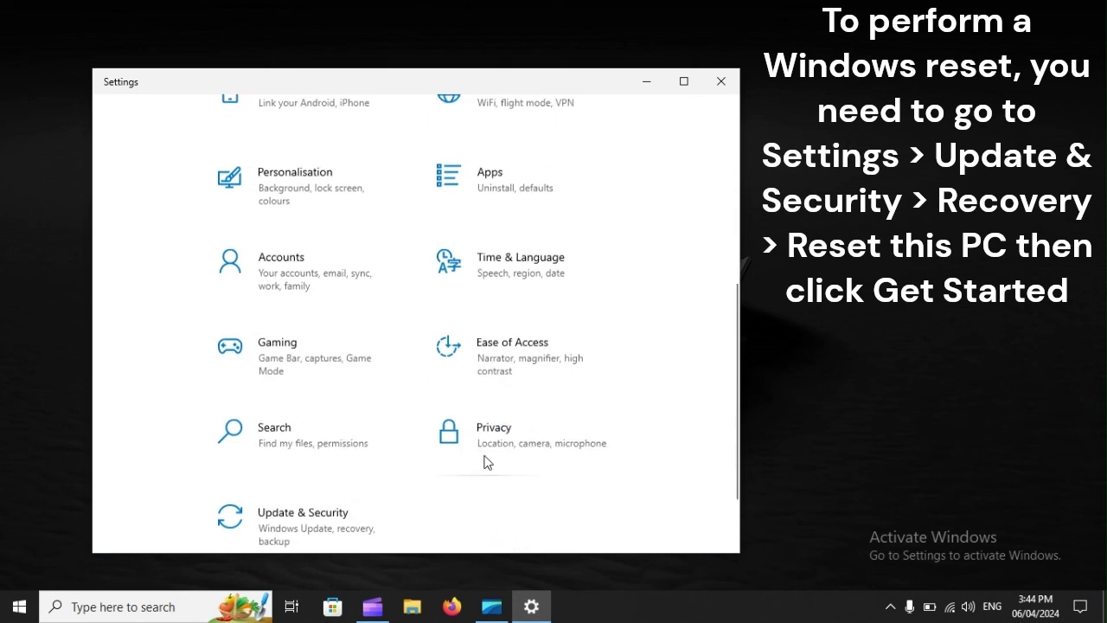
scroll(485, 462, "down", 2)
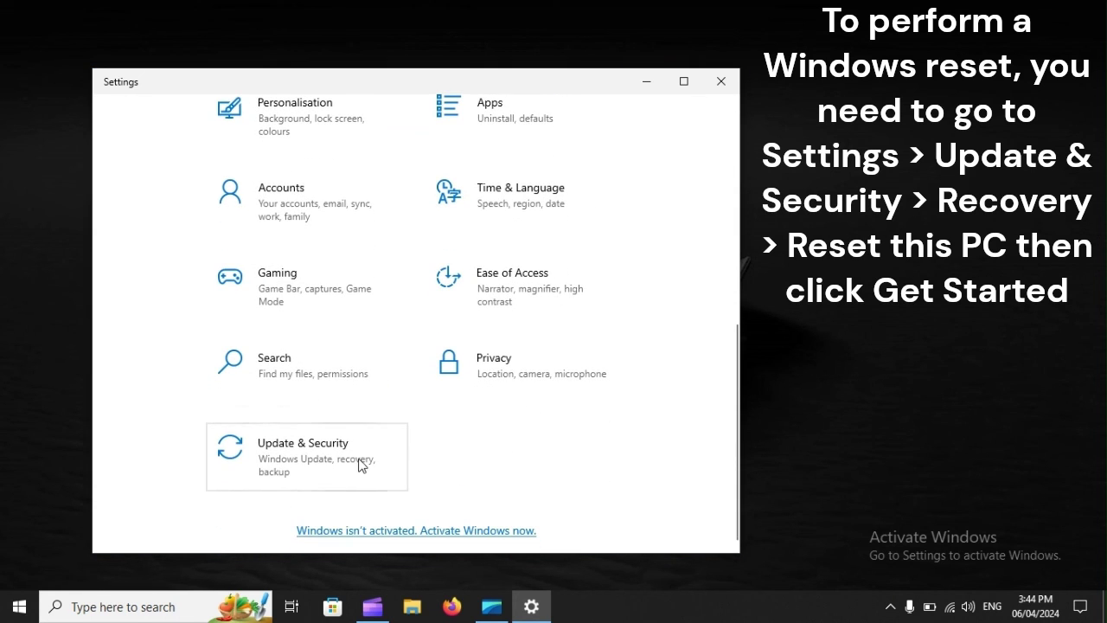